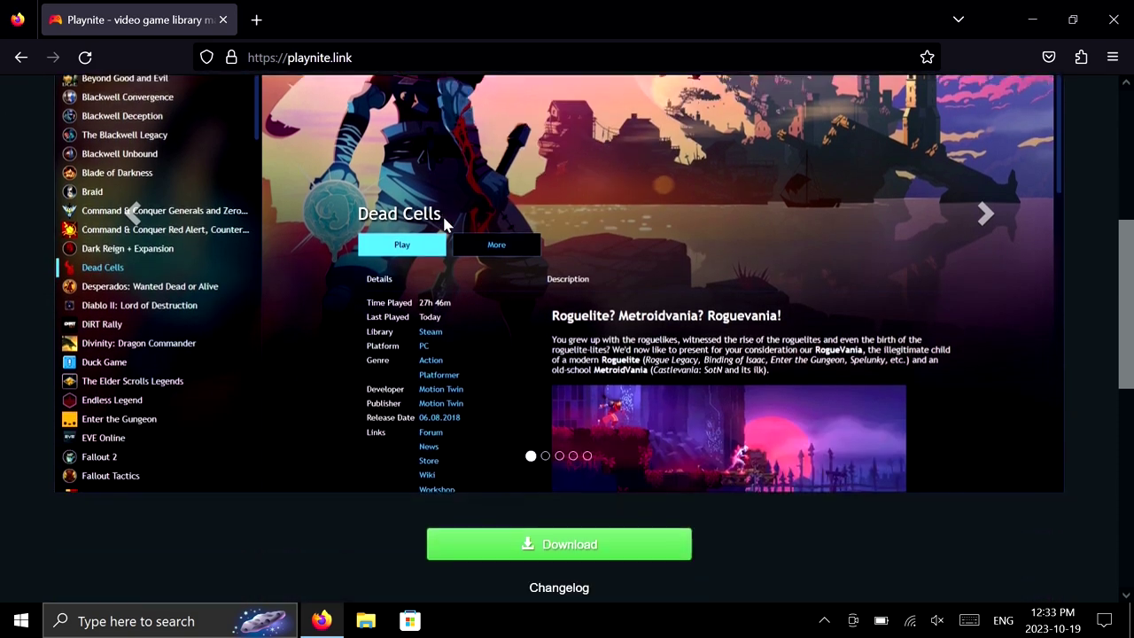
scroll(442, 213, down, 3)
Step: Download PlayniteInstaller(2).exe from playnite.link and run it to install Playnite
click(542, 358)
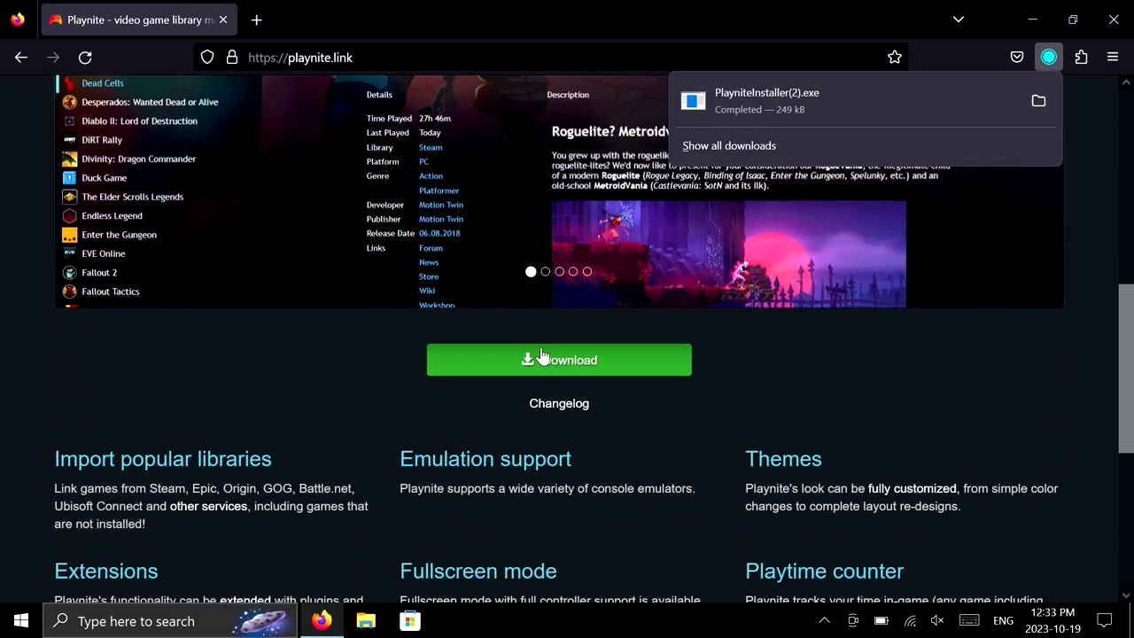
click(760, 106)
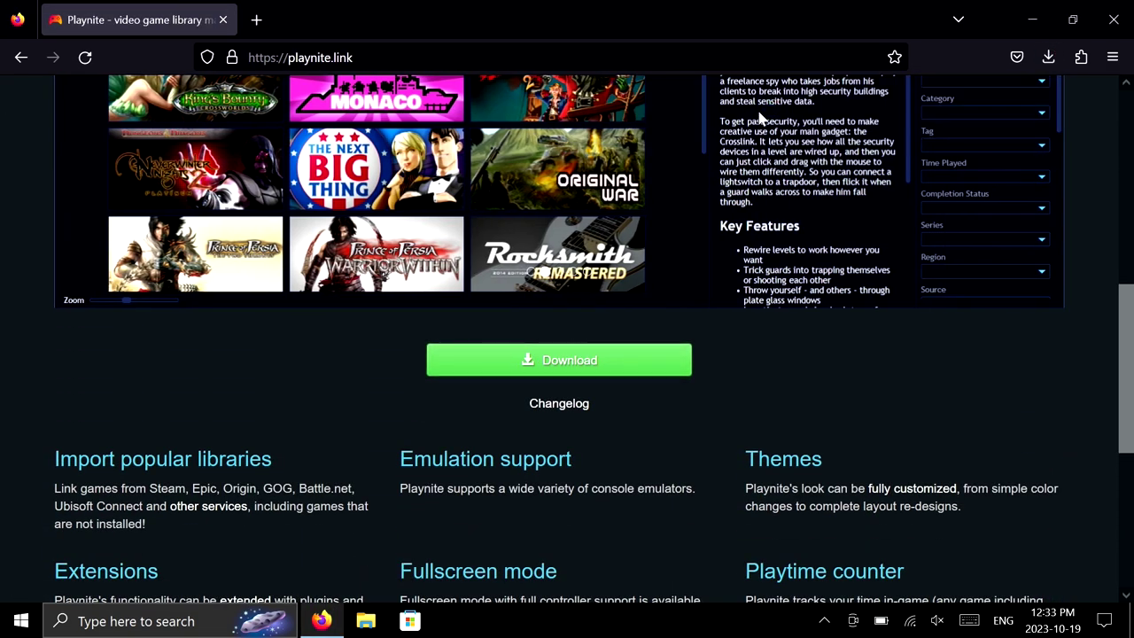
click(684, 342)
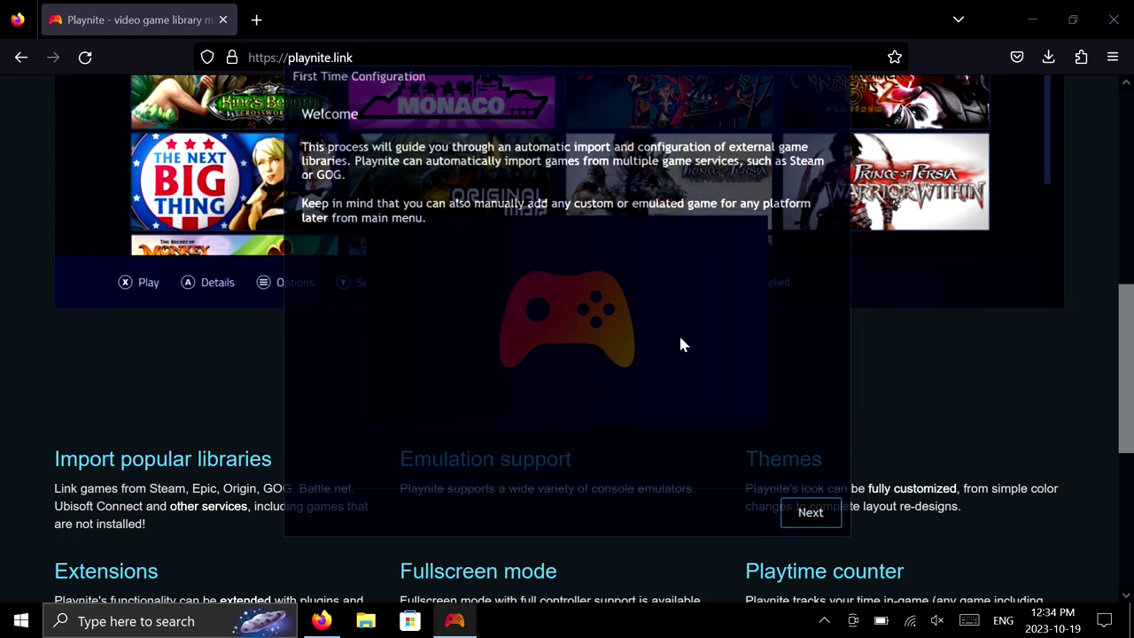
Step: Complete Playnite's First Time Configuration through to the empty library, then close Playnite
click(803, 513)
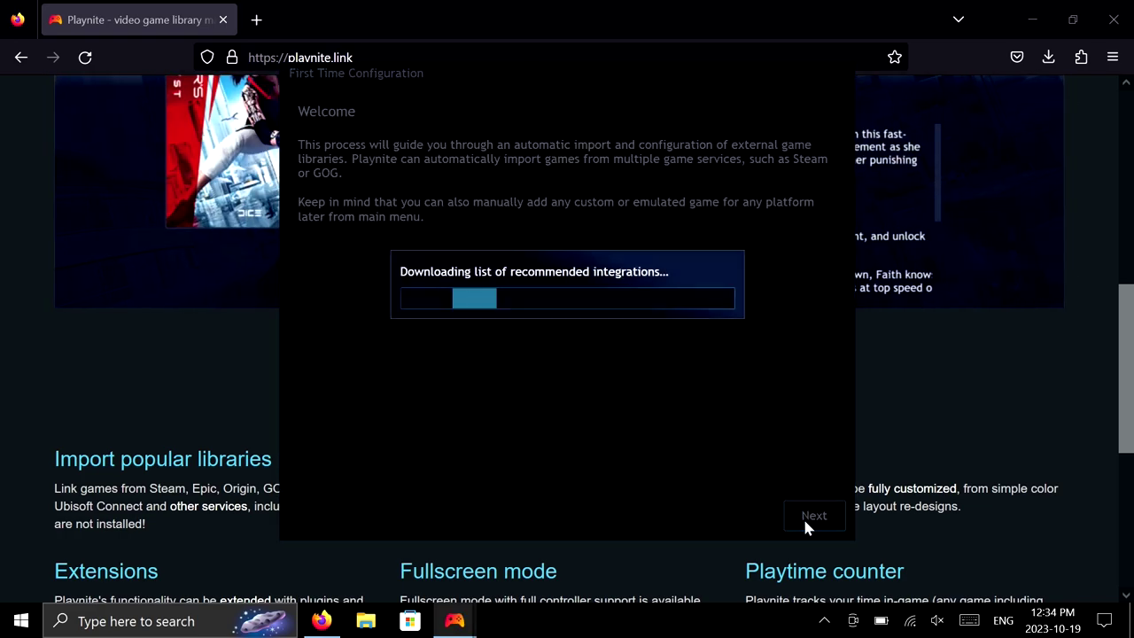
click(797, 516)
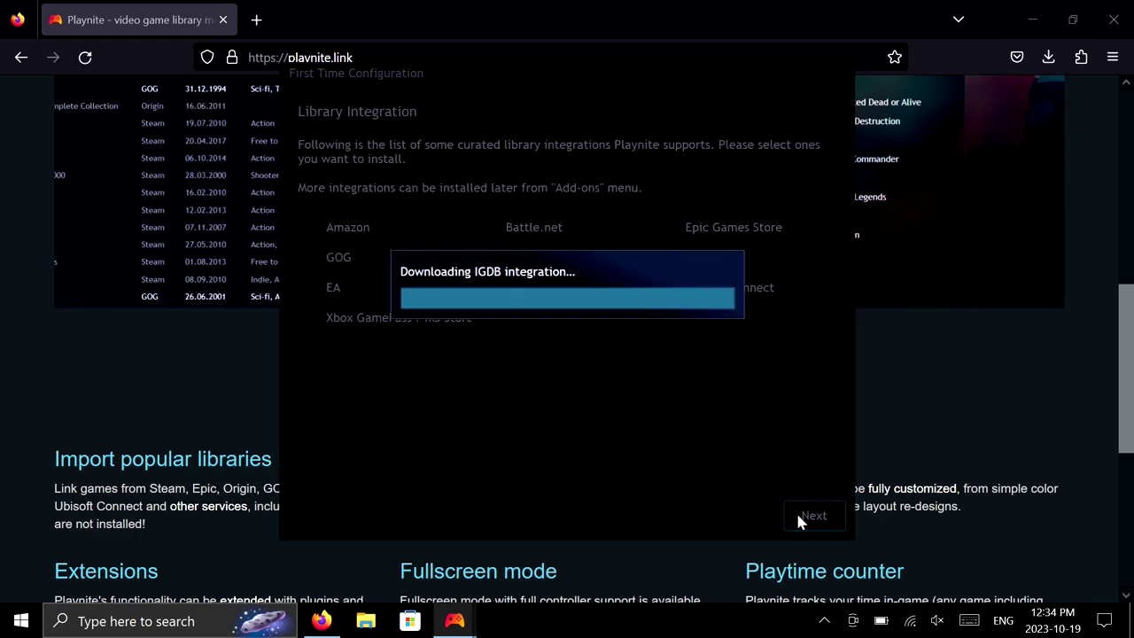
click(798, 517)
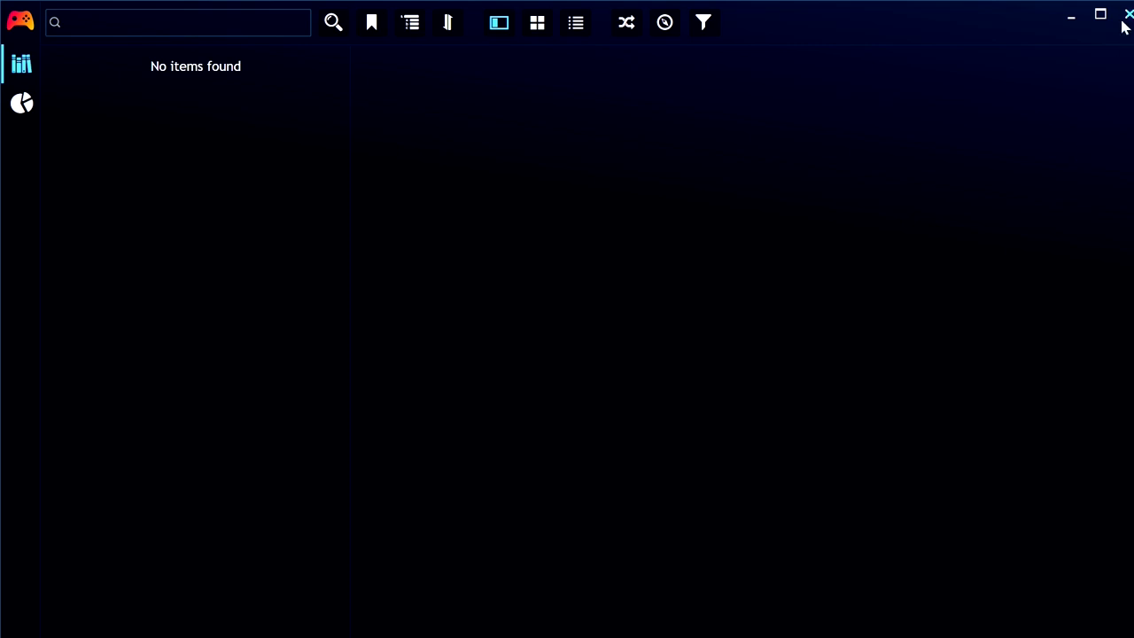
click(1120, 24)
Step: Close the browser and paste the registry batch script into a new Notepad document
click(1118, 17)
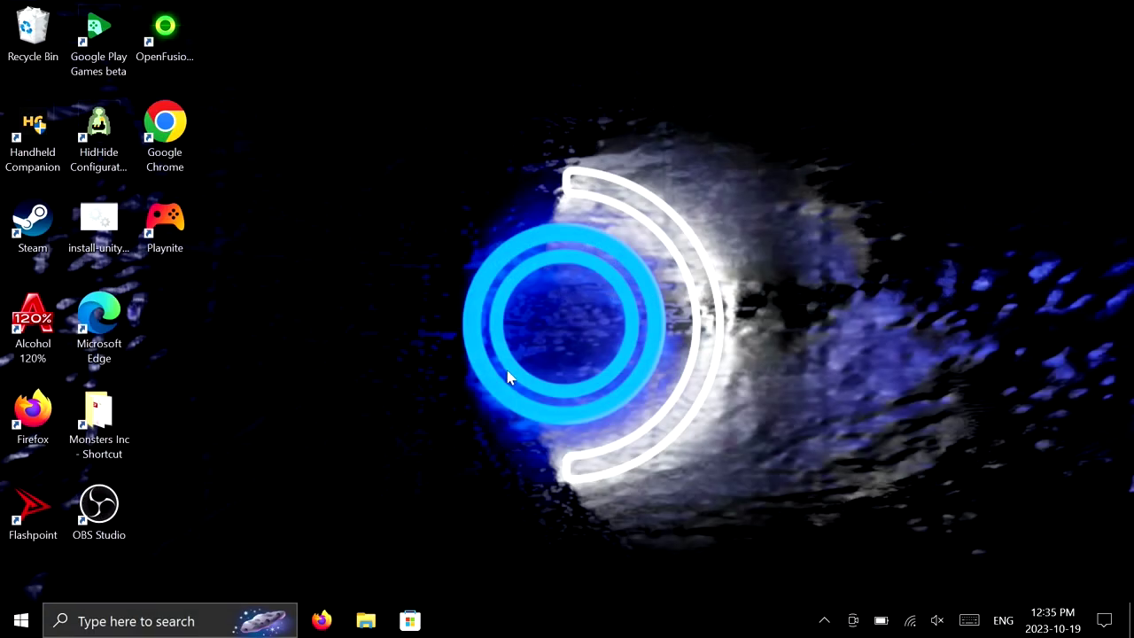
click(167, 620)
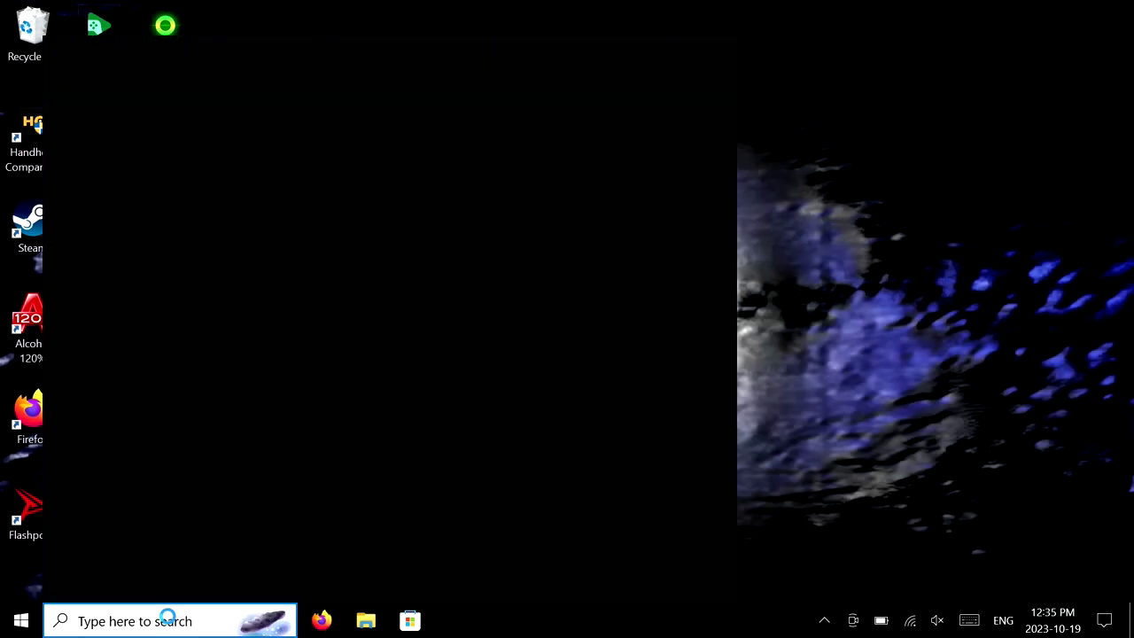
text(note)
key(Return)
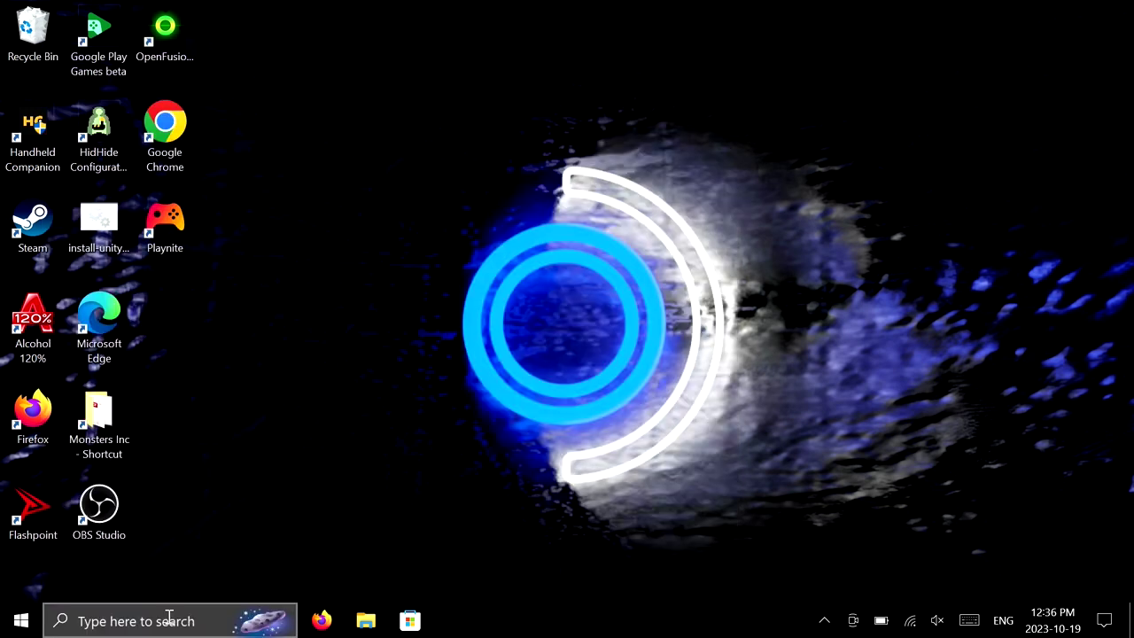
key(ctrl+v)
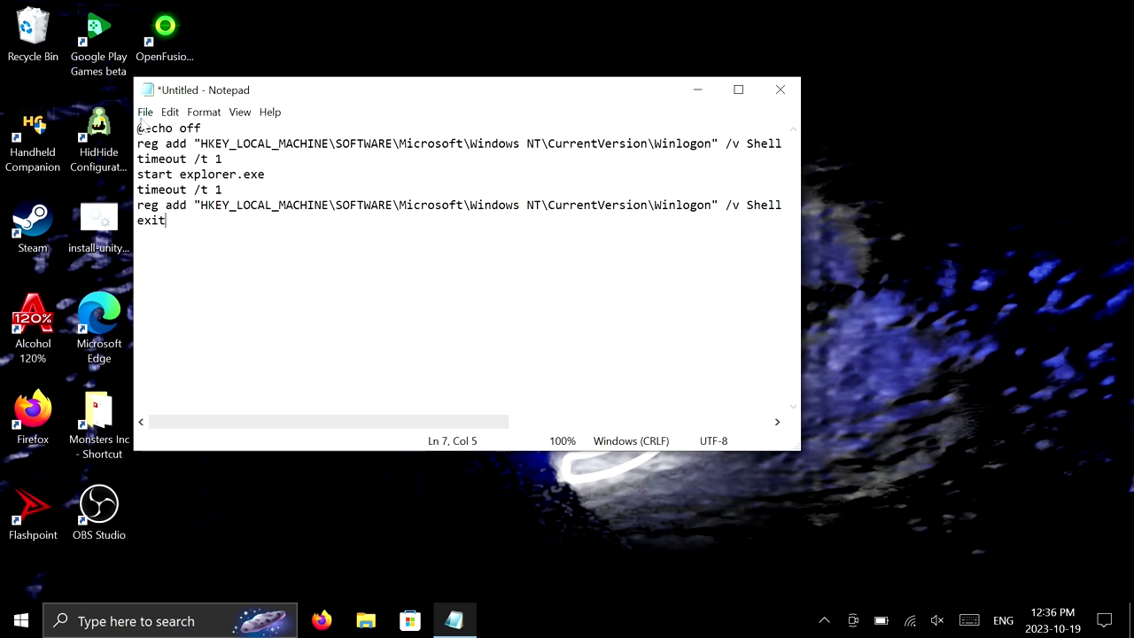
Step: Save the script as playnite.bat on the Desktop and close Notepad
click(144, 112)
click(182, 205)
text(playnite.)
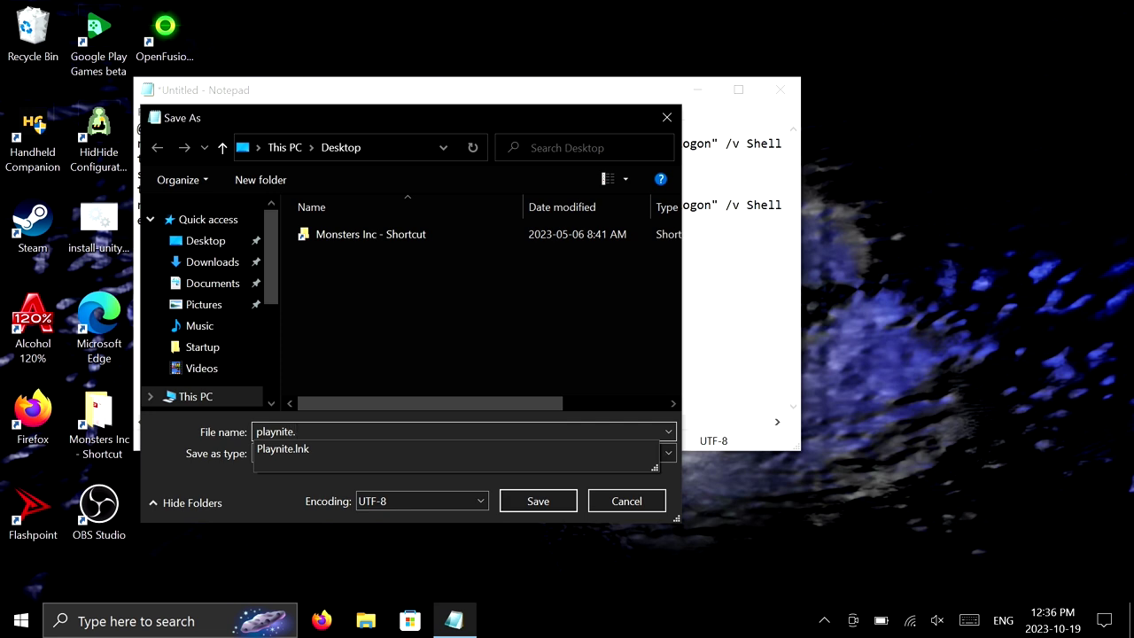
text(bat)
key(Return)
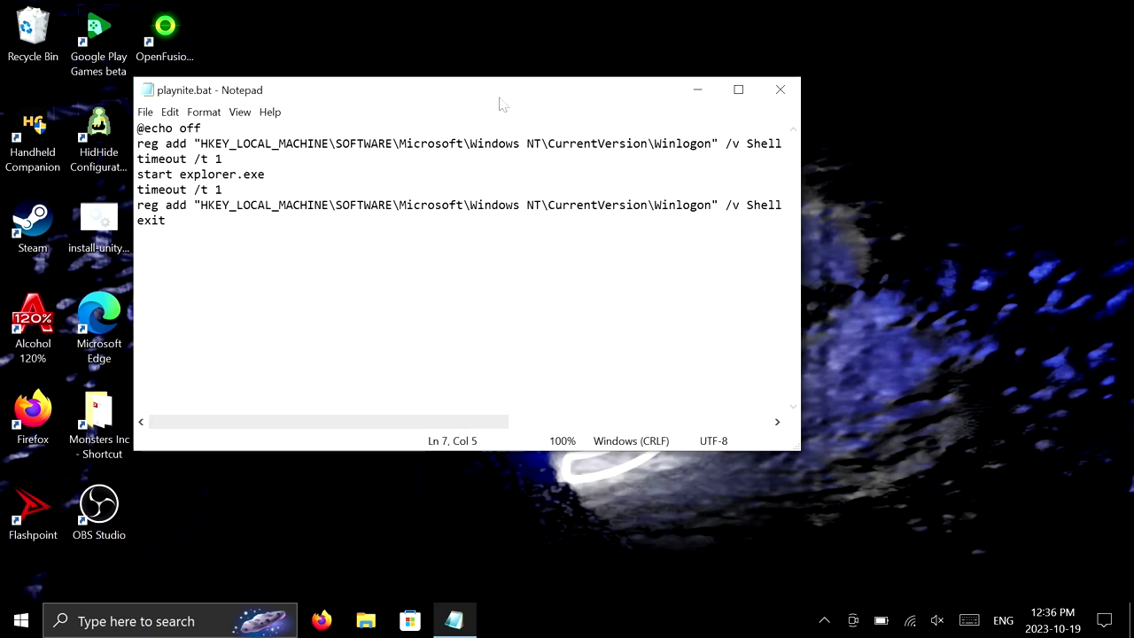
click(779, 89)
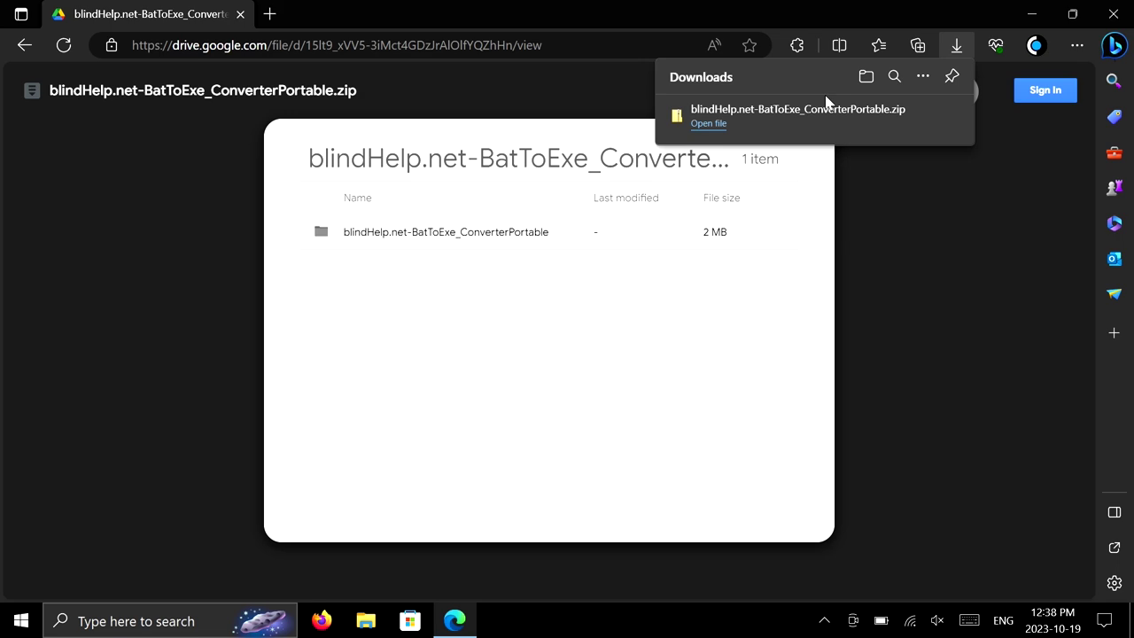
Step: Open the downloaded blindHelp.net-BatToExe_ConverterPortable.zip from Edge's Downloads panel
click(788, 110)
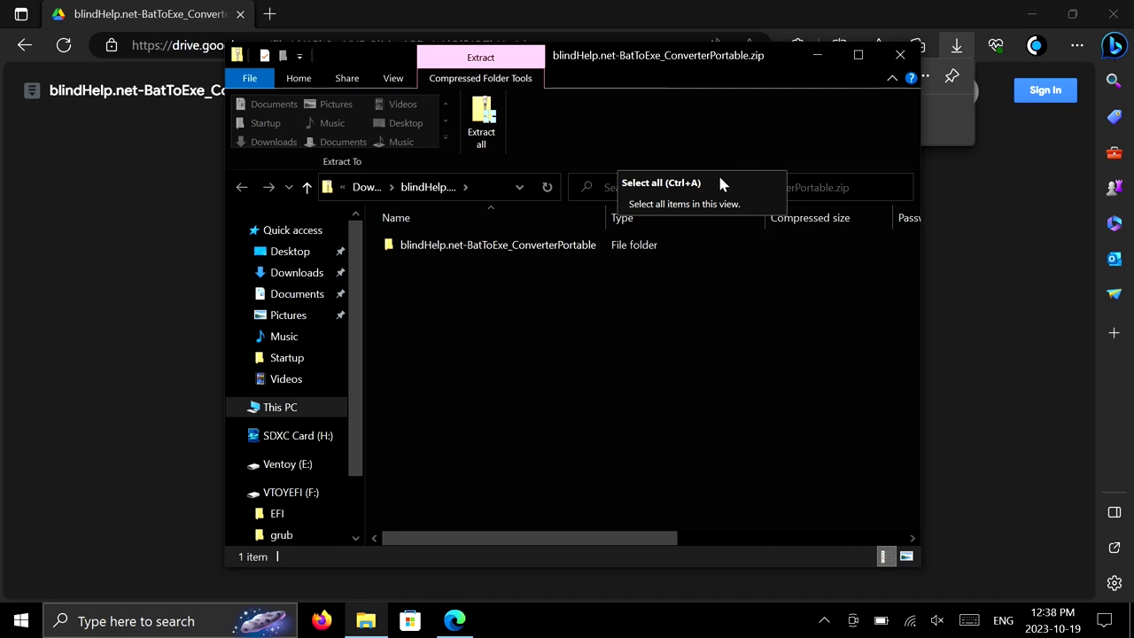
Step: Extract the BatToExe converter zip into Downloads and launch BatToExeConverterX64.exe from it
click(364, 187)
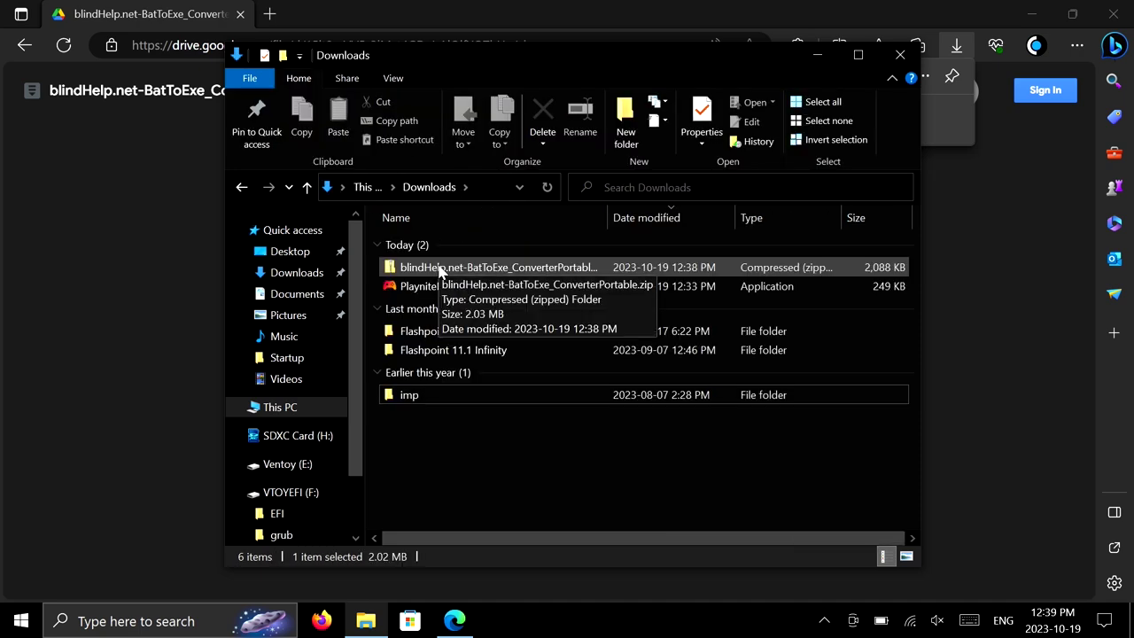
right_click(440, 268)
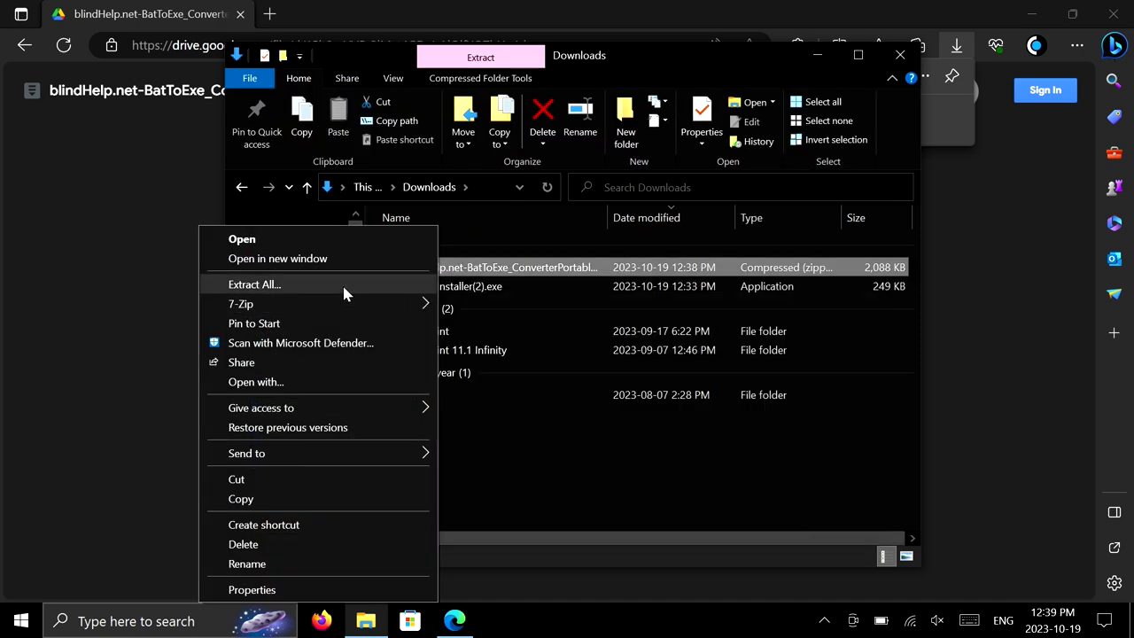
click(342, 285)
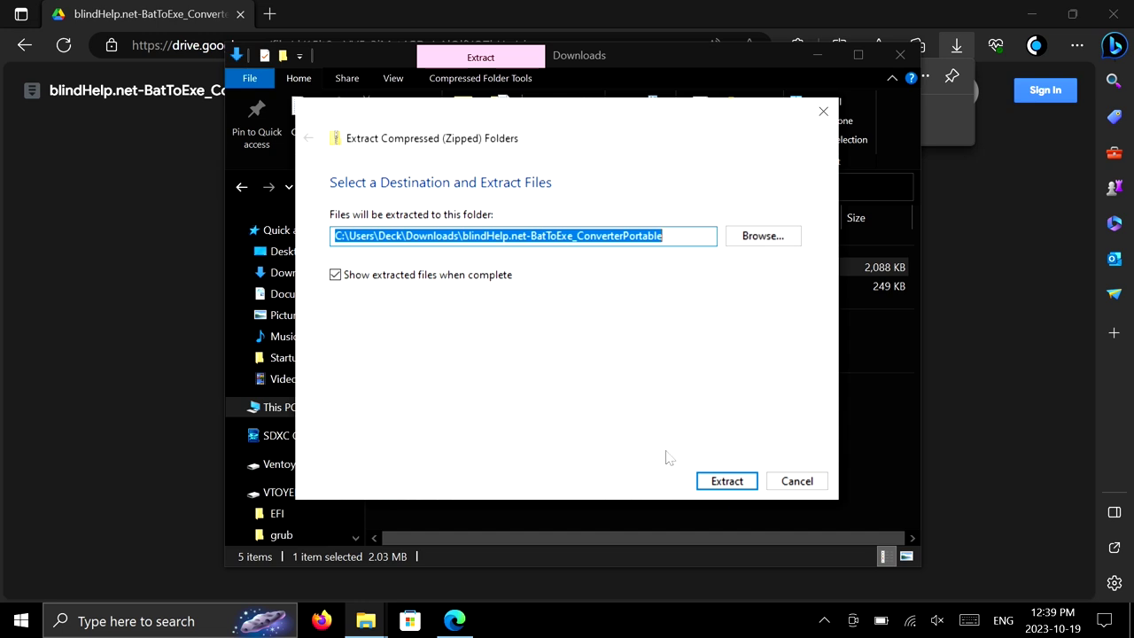
click(725, 481)
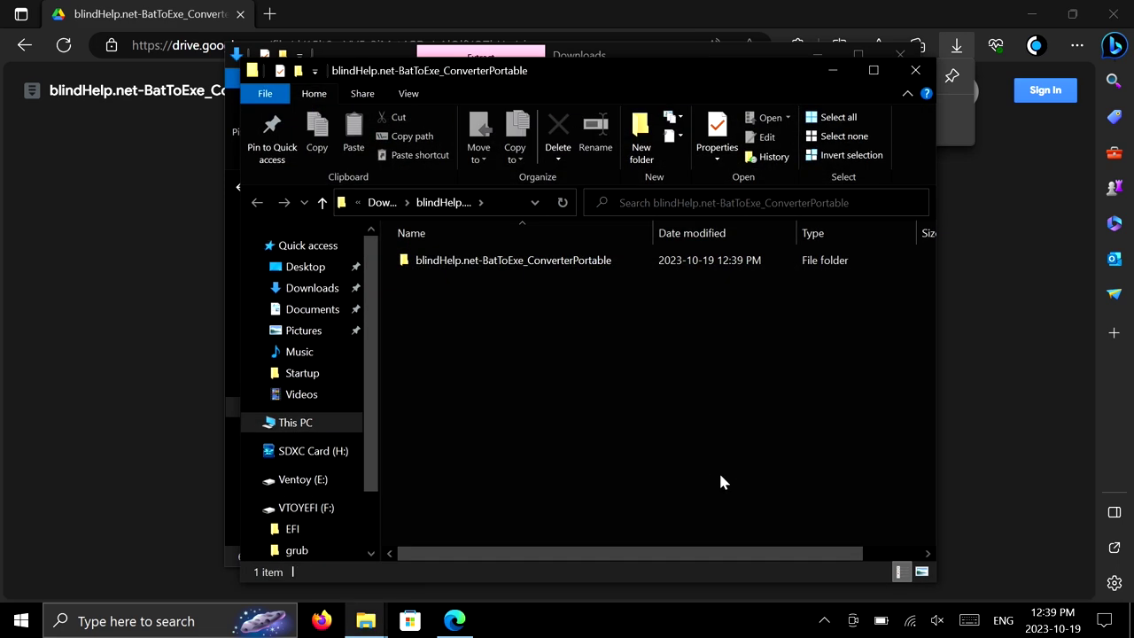
double_click(521, 266)
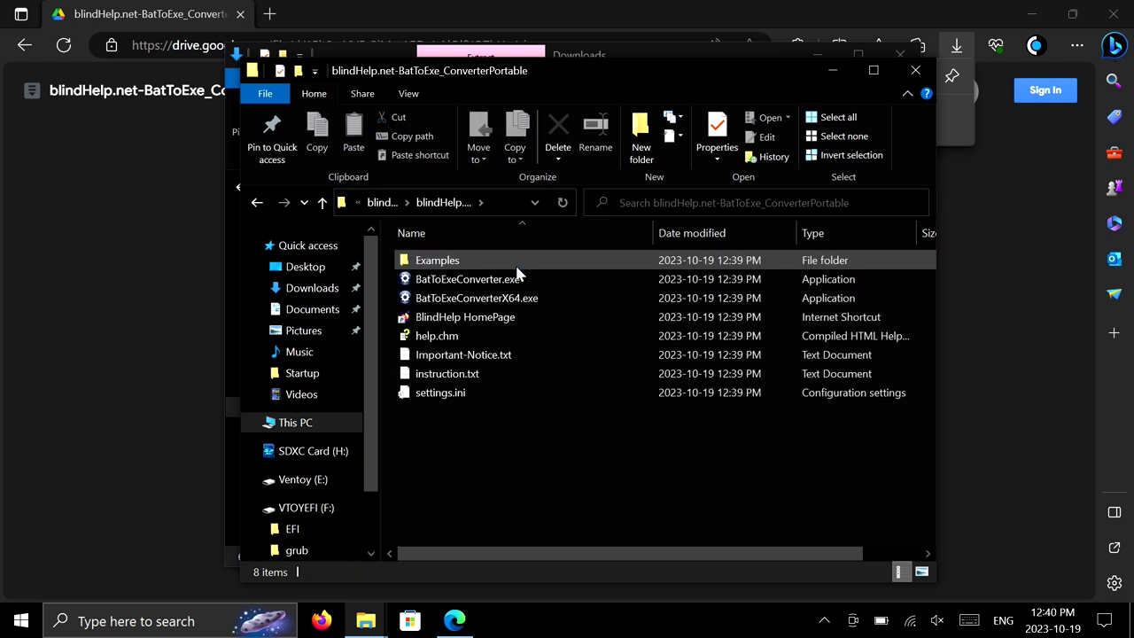
double_click(518, 299)
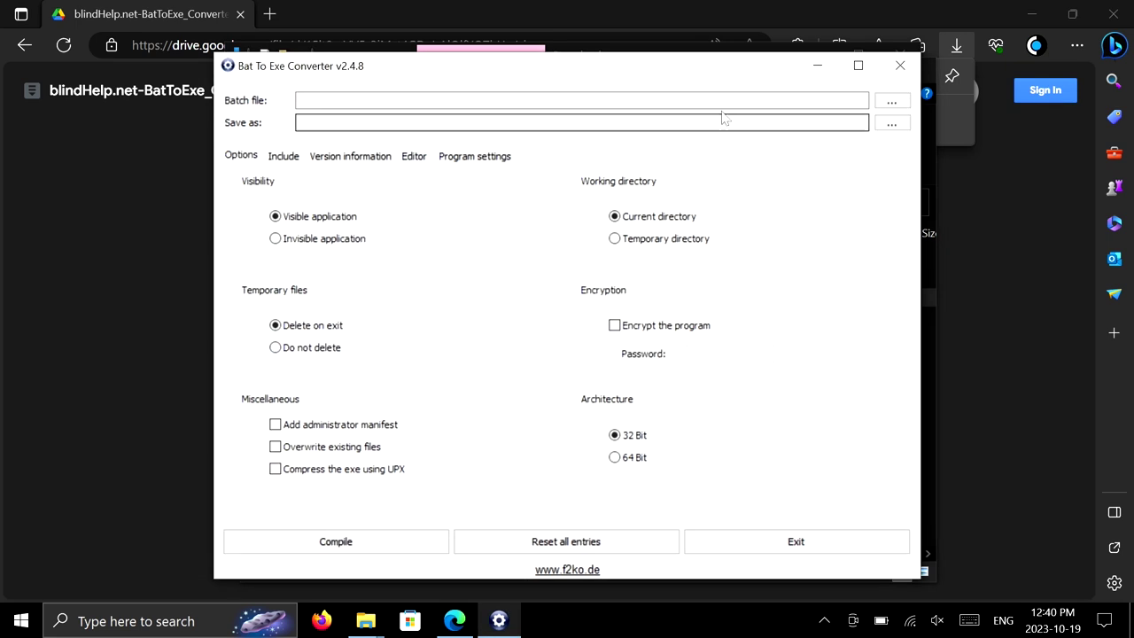
Step: Load playnite.bat, add an administrator manifest, and compile it to playnite.exe on the desktop
click(891, 103)
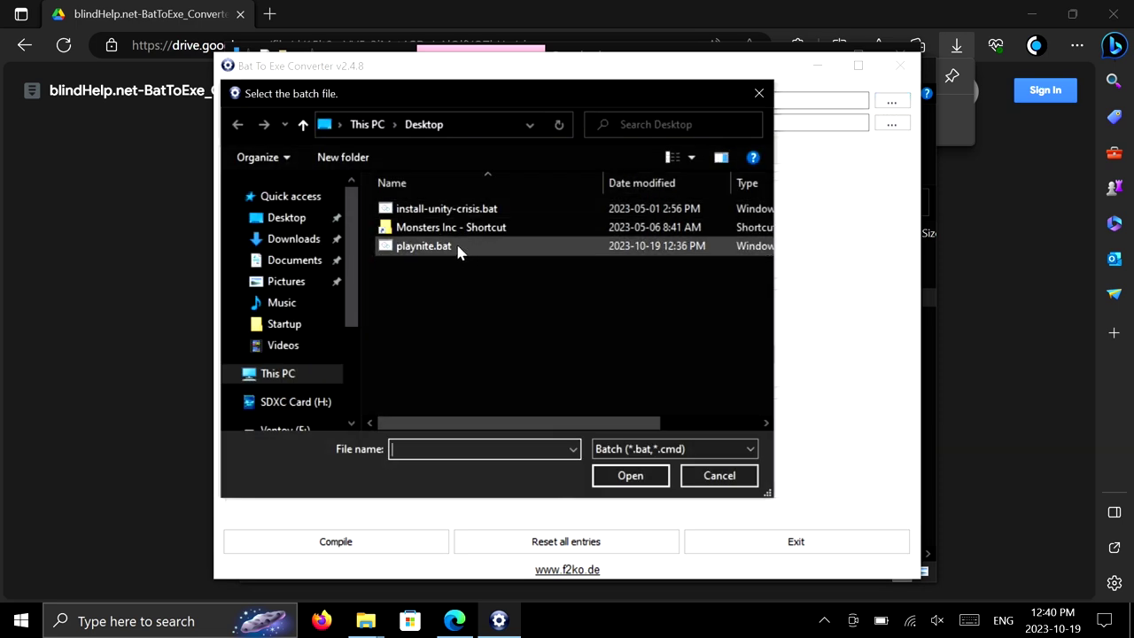
click(458, 253)
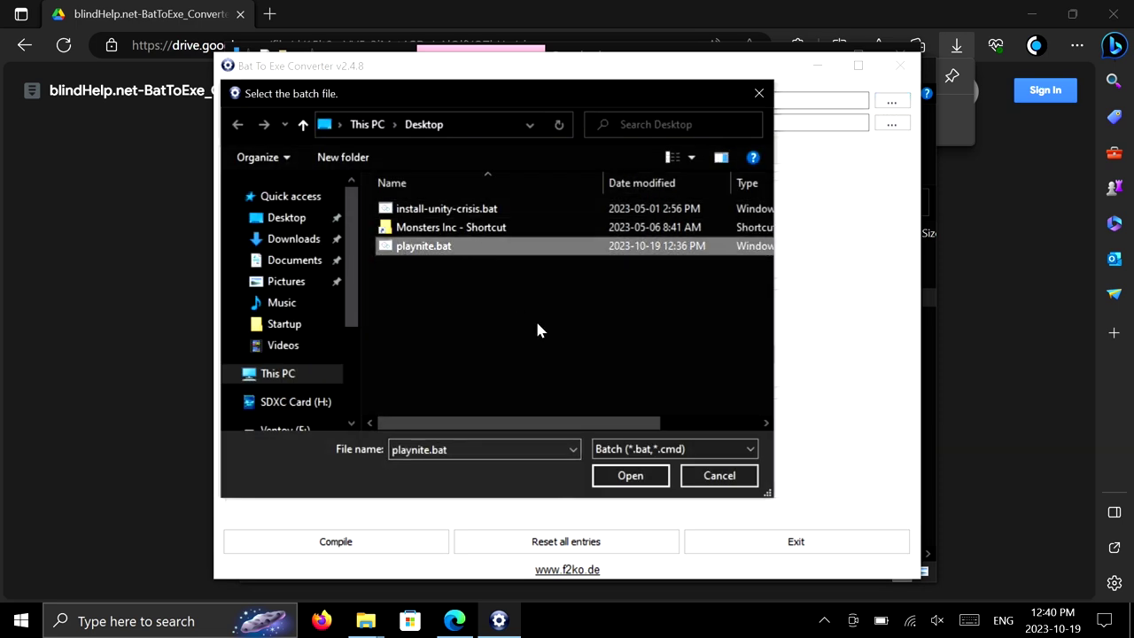
click(625, 475)
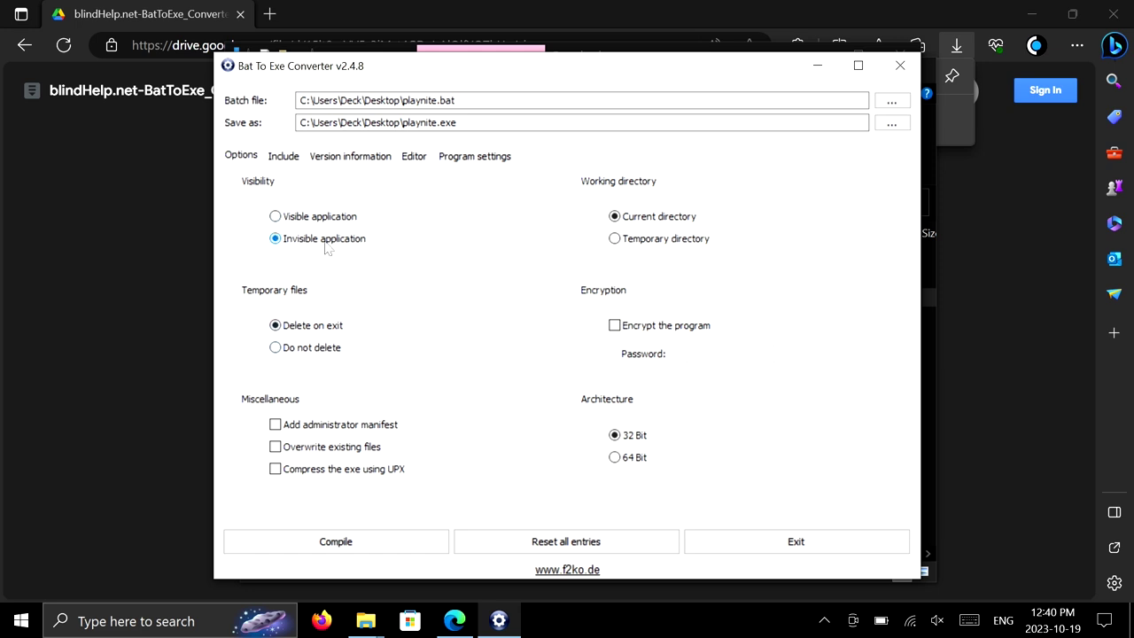
click(306, 425)
click(357, 547)
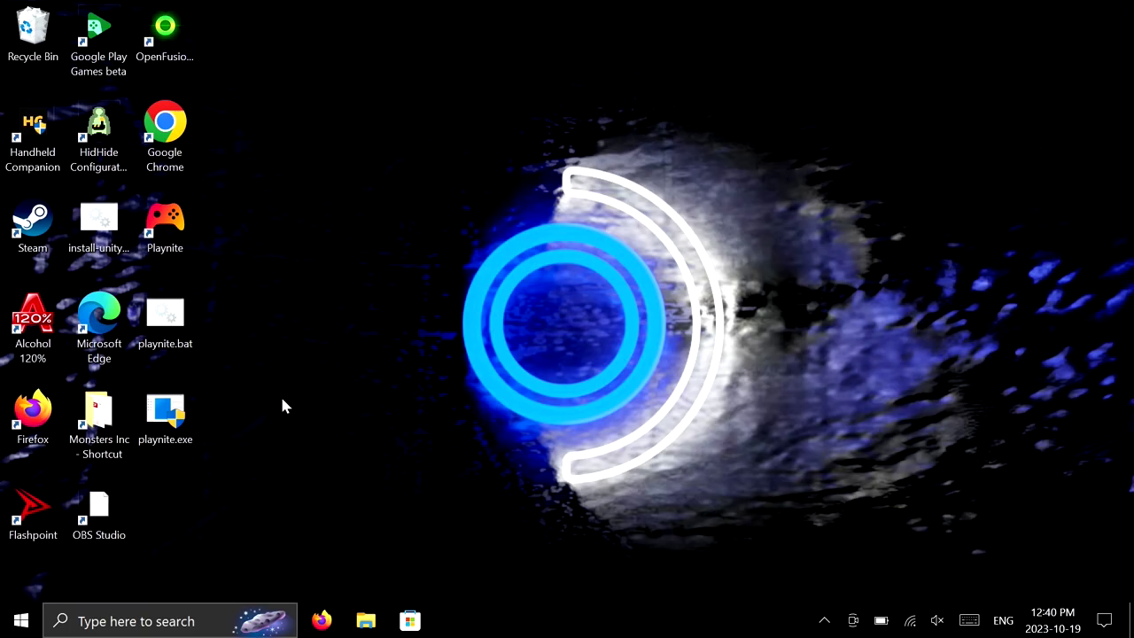
Step: Launch Playnite and turn on 'Launch Playnite minimized' and minimize-to-system-tray in its settings
double_click(181, 248)
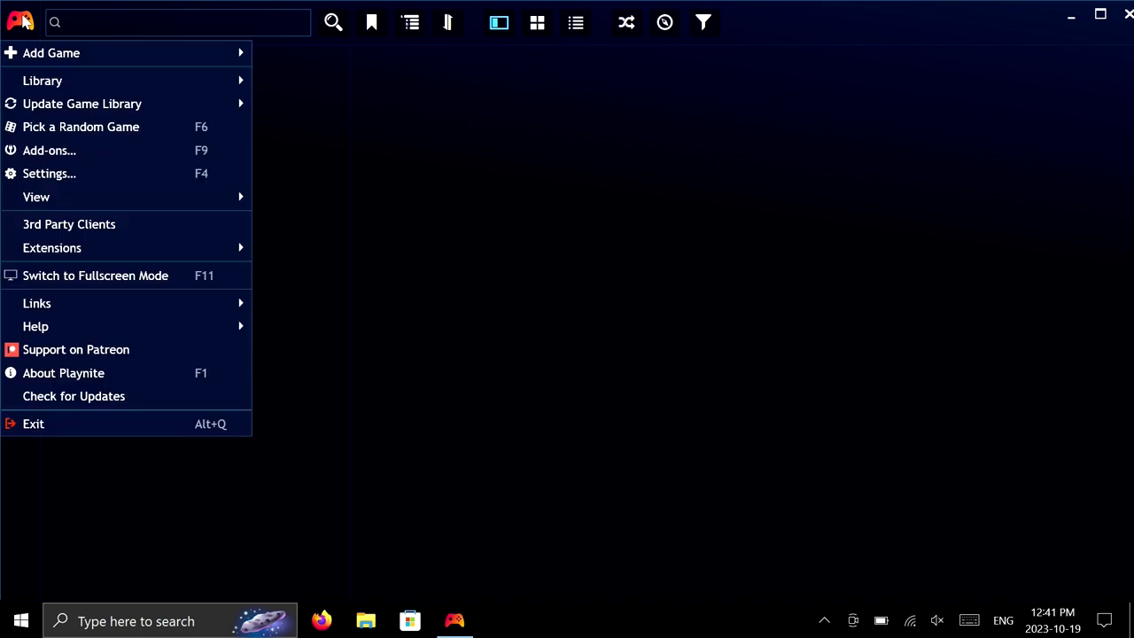
click(79, 174)
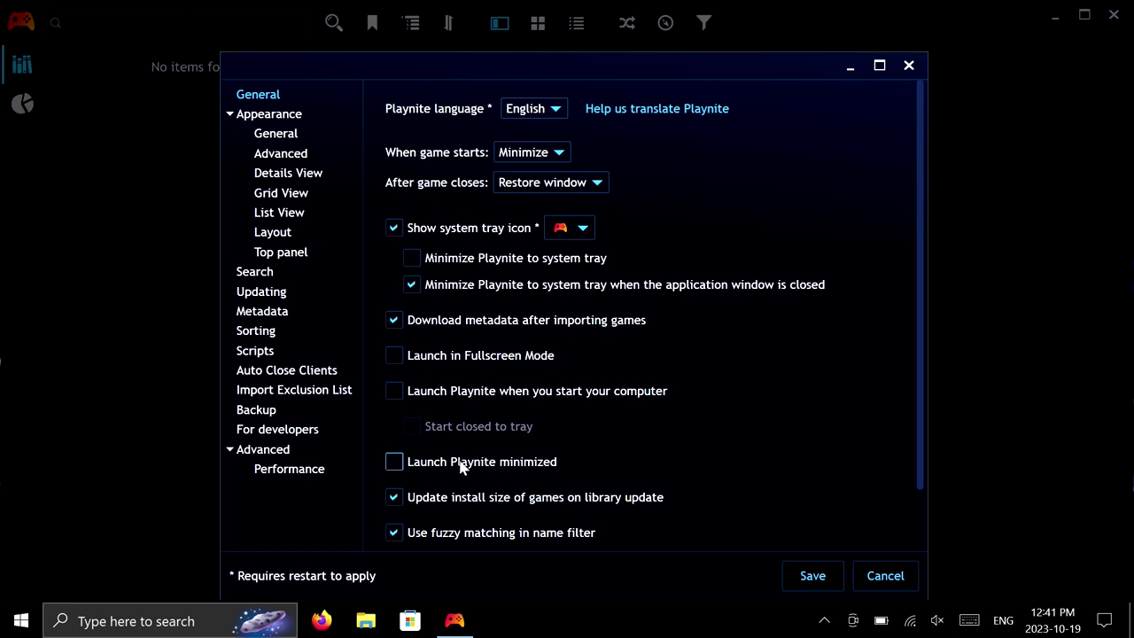
click(440, 466)
click(437, 258)
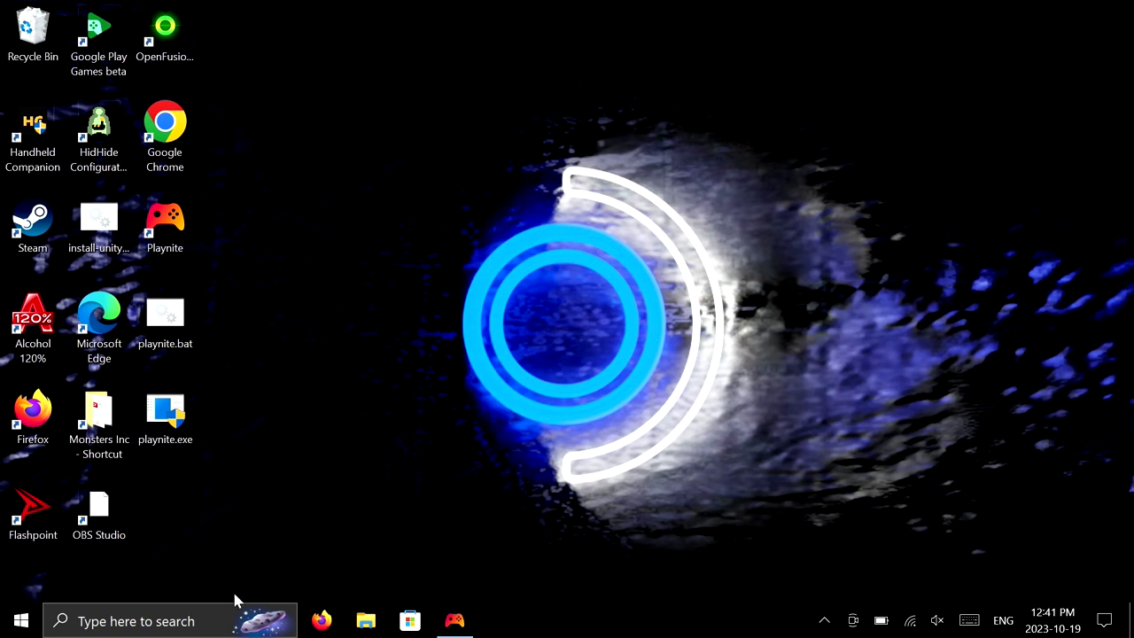
Step: Paste the PowerShell script that starts a placeholder, waits 10 seconds, then runs playnite.exe into Notepad
click(203, 620)
text(no)
key(Return)
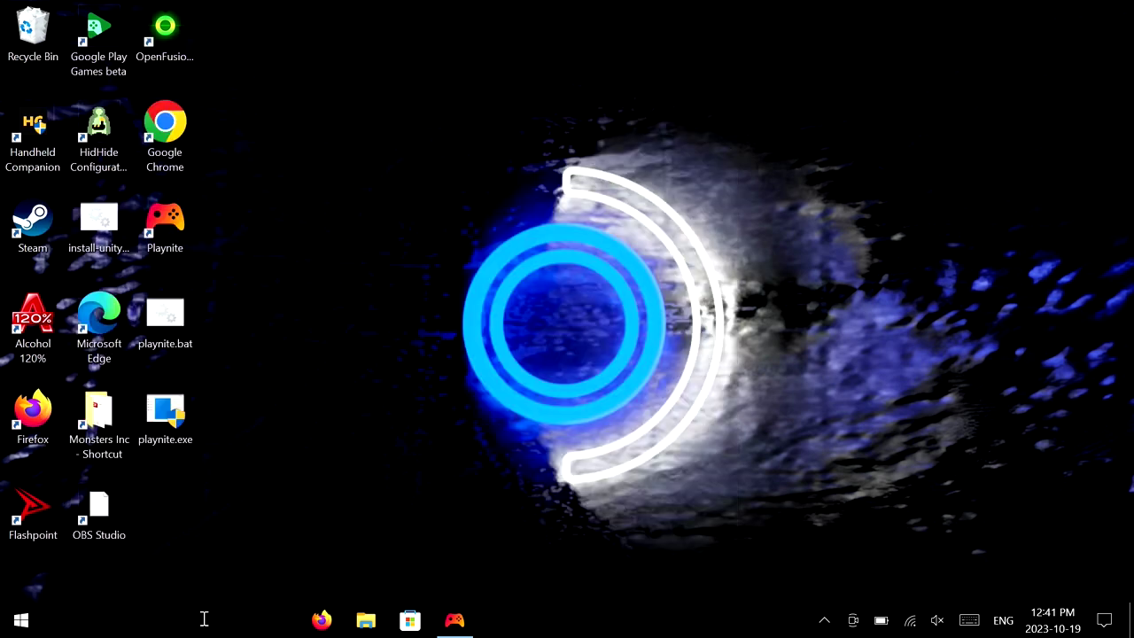
text(if (-not (Get-Process "explorer" -ErrorAction SilentlyContinue)) {   Start-Process -FilePath 'Insert Program you want to launch'   Start-Sleep -Seconds 10   Start-Process -FilePath 'C:\Users\Deck\Desktop\playnite.exe' })
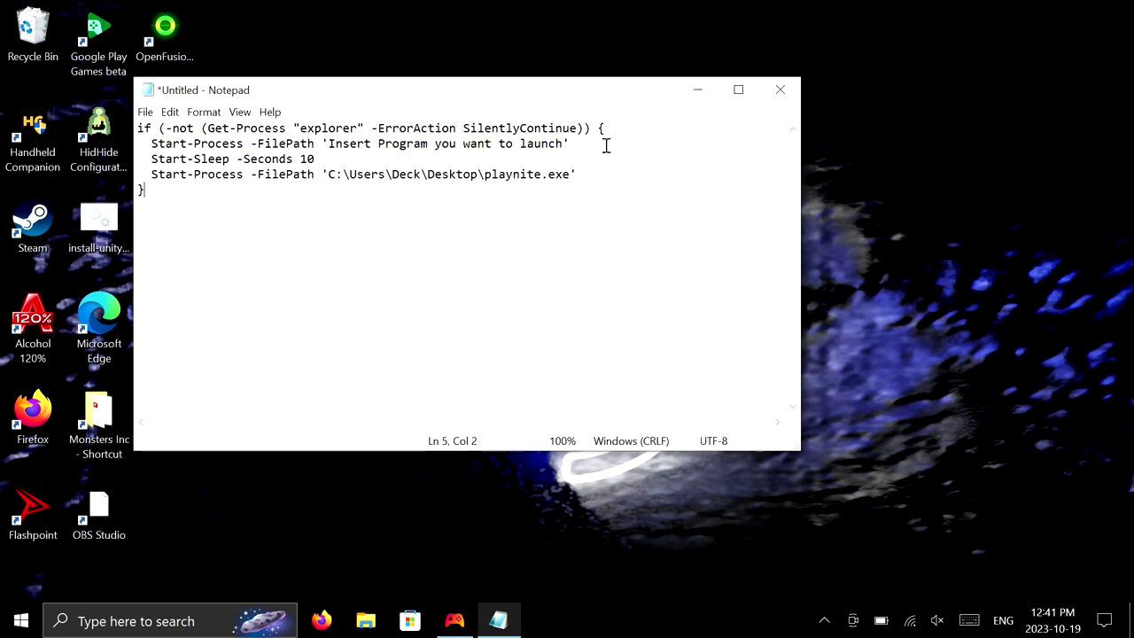
drag(507, 95, 646, 81)
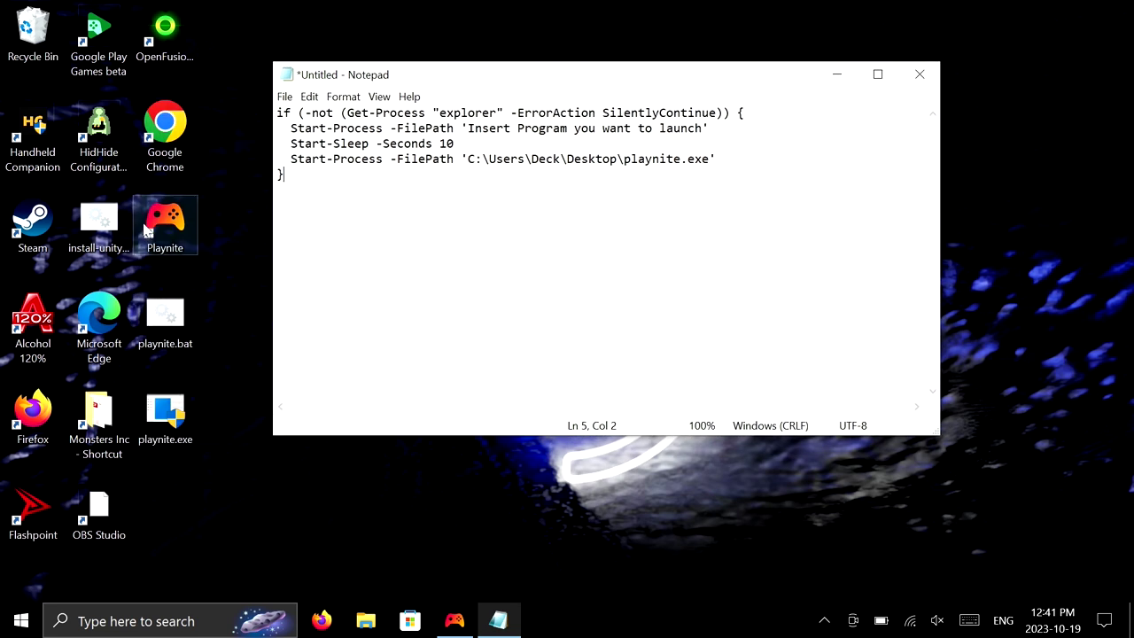
Step: Copy the Steam shortcut's Target path, C:\Program Files (x86)\Steam\Steam.exe, from its Properties
right_click(48, 229)
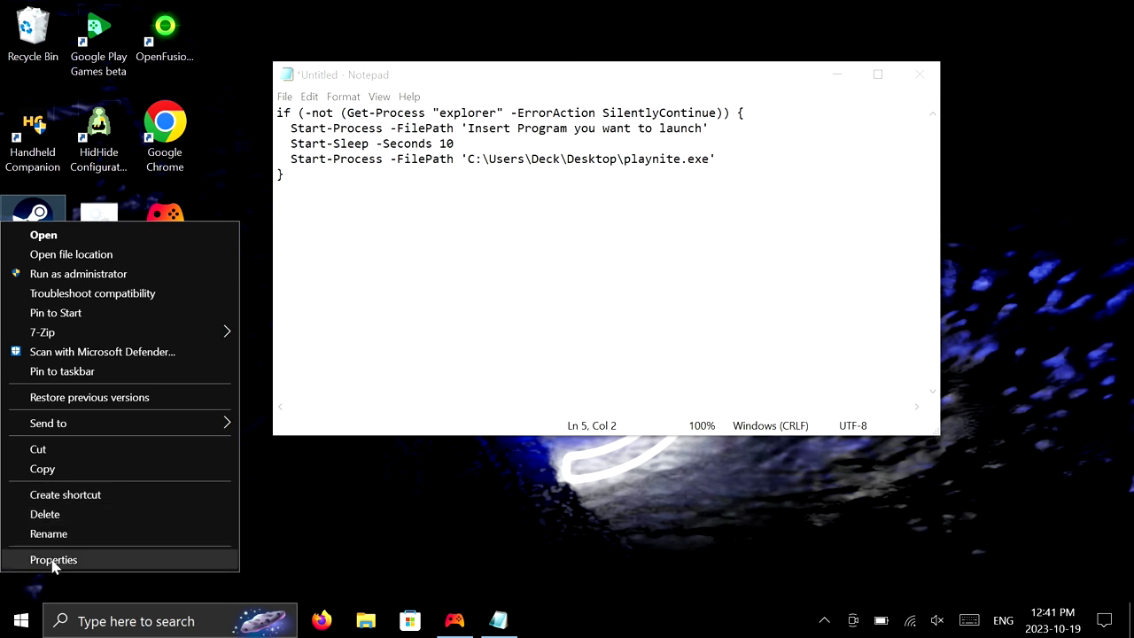
click(49, 558)
right_click(293, 291)
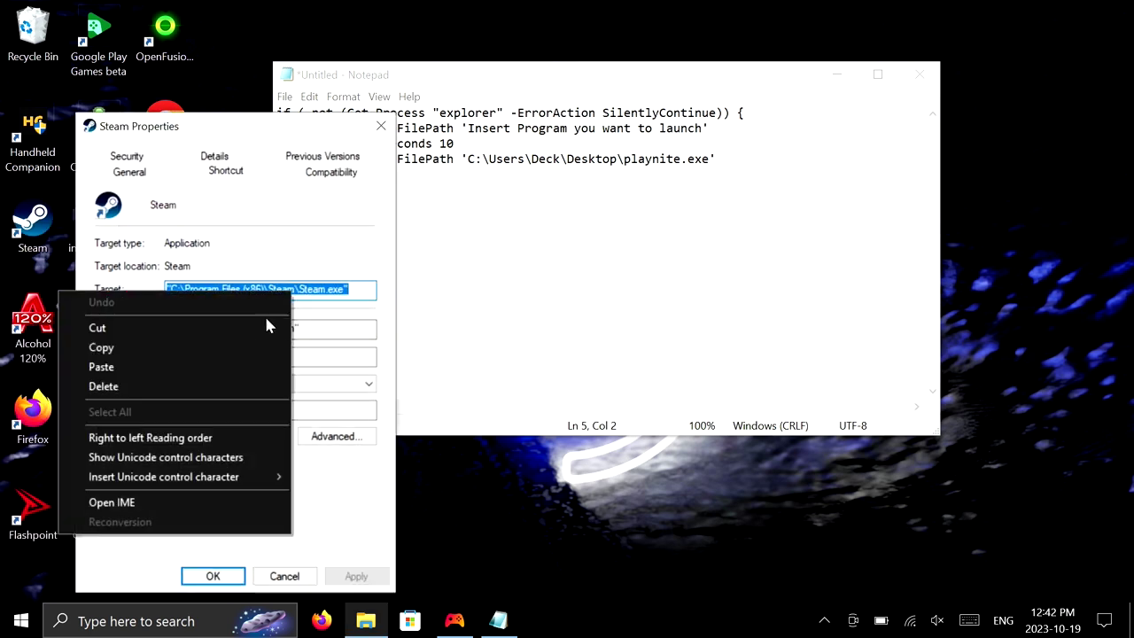
click(230, 346)
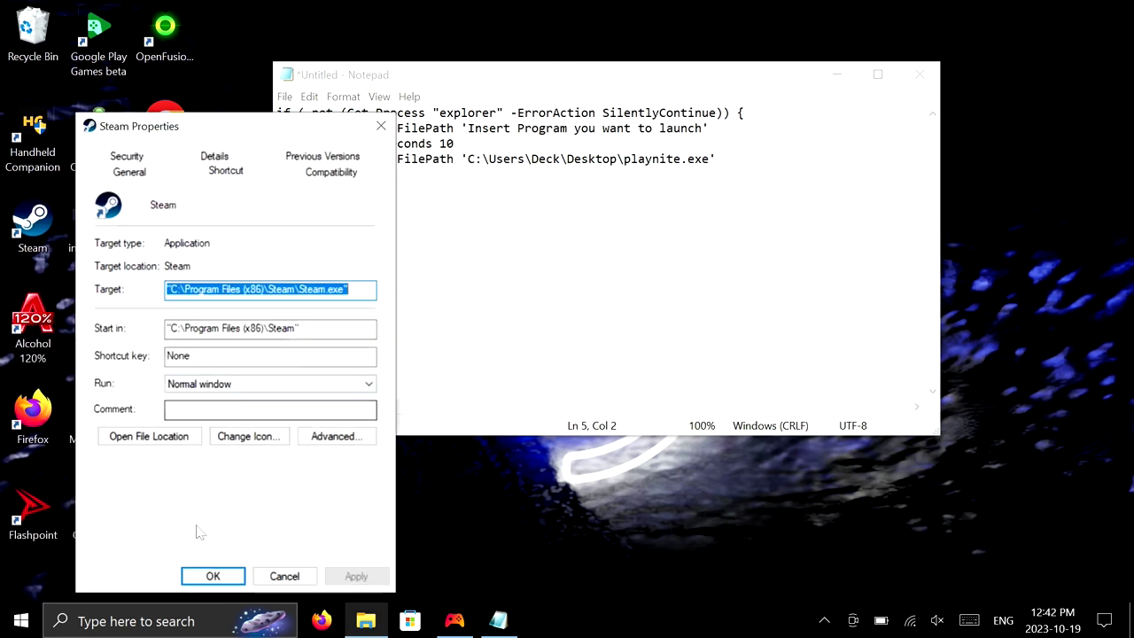
click(209, 577)
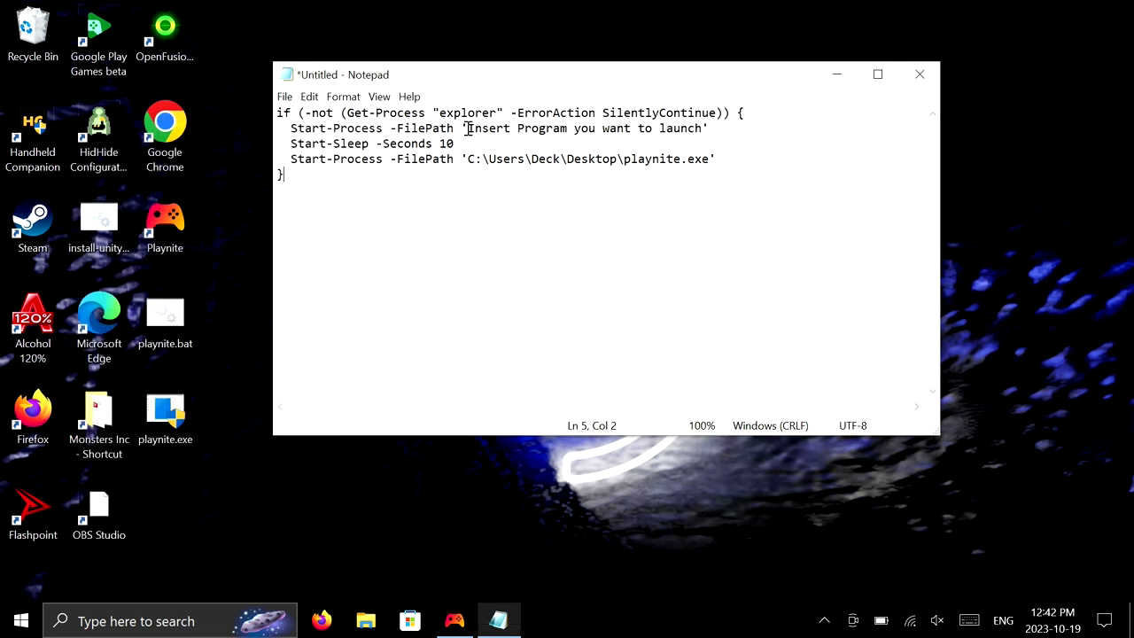
Step: Replace the line-2 placeholder with Steam's Steam.exe path and remove the stray quotes
drag(467, 128, 702, 133)
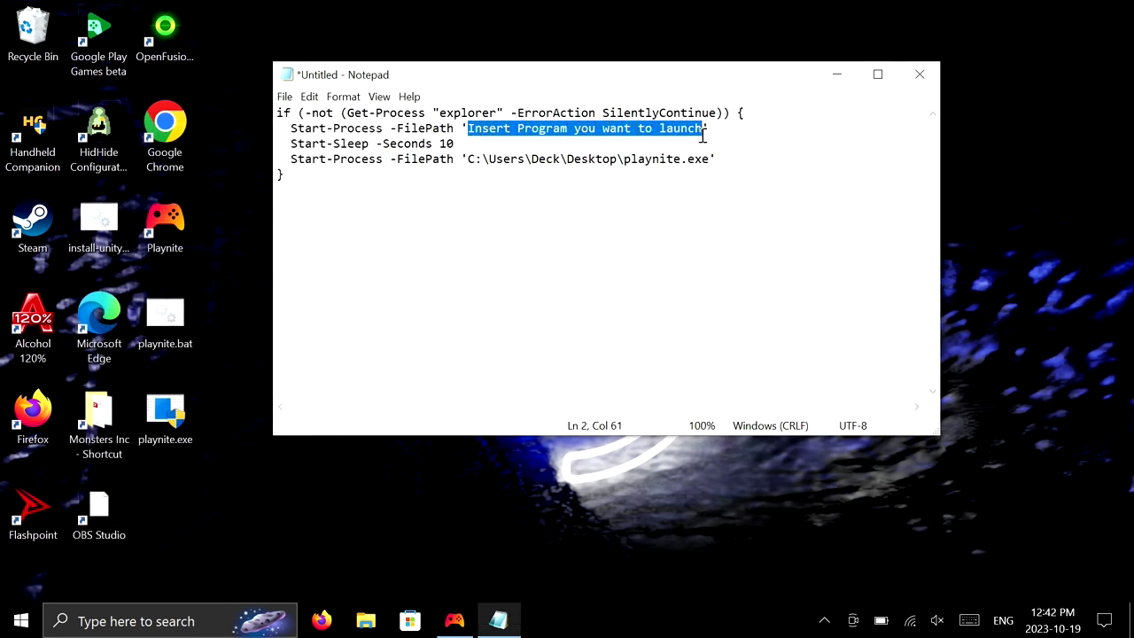
key(ctrl+v)
key(BackSpace)
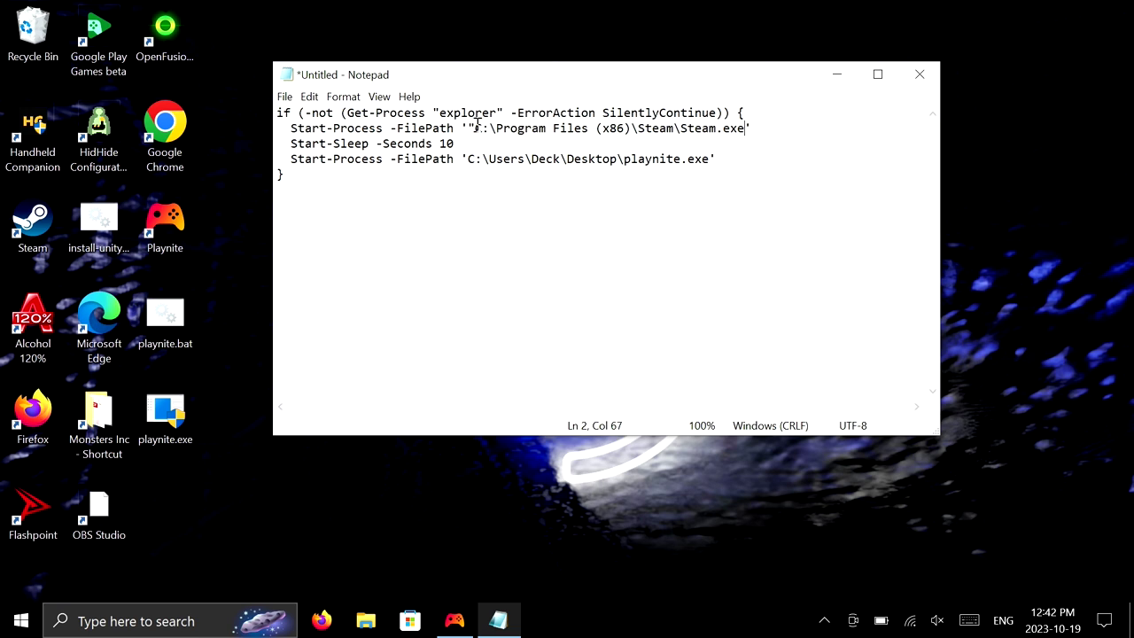
key(BackSpace)
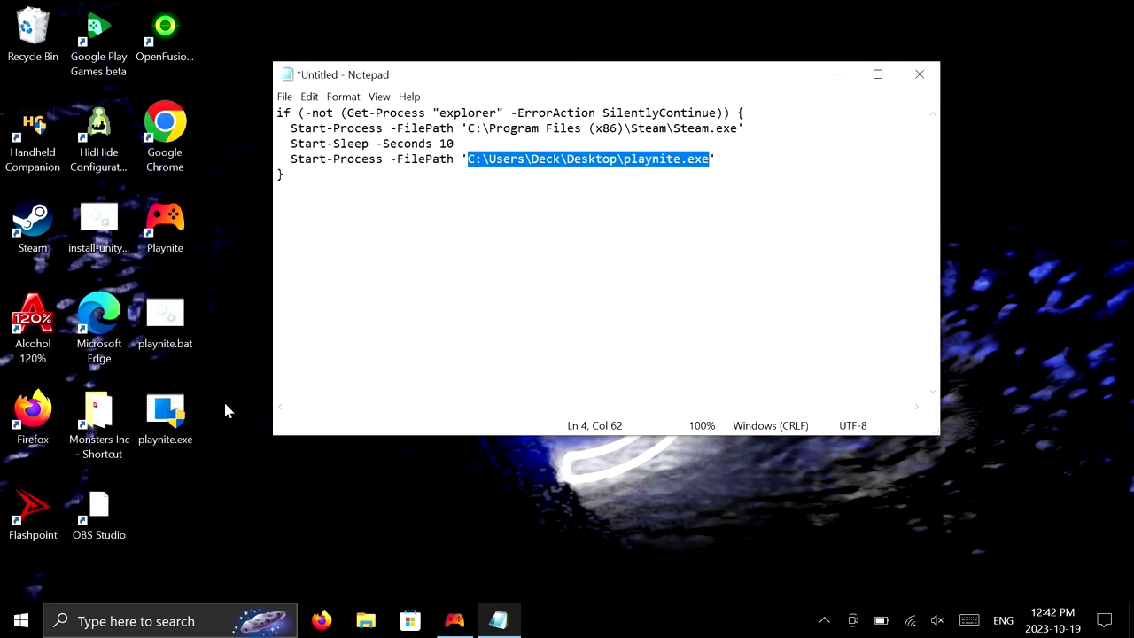
Step: Swap in the desktop playnite.exe path, delete the extra quote, and select the whole script
right_click(177, 416)
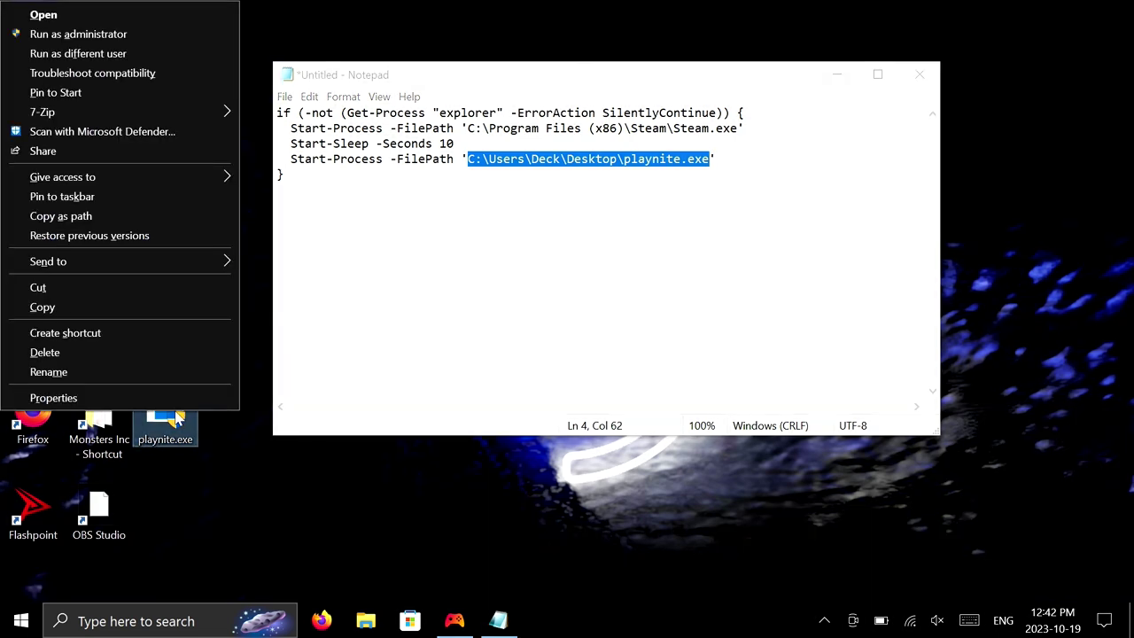
click(78, 216)
right_click(498, 166)
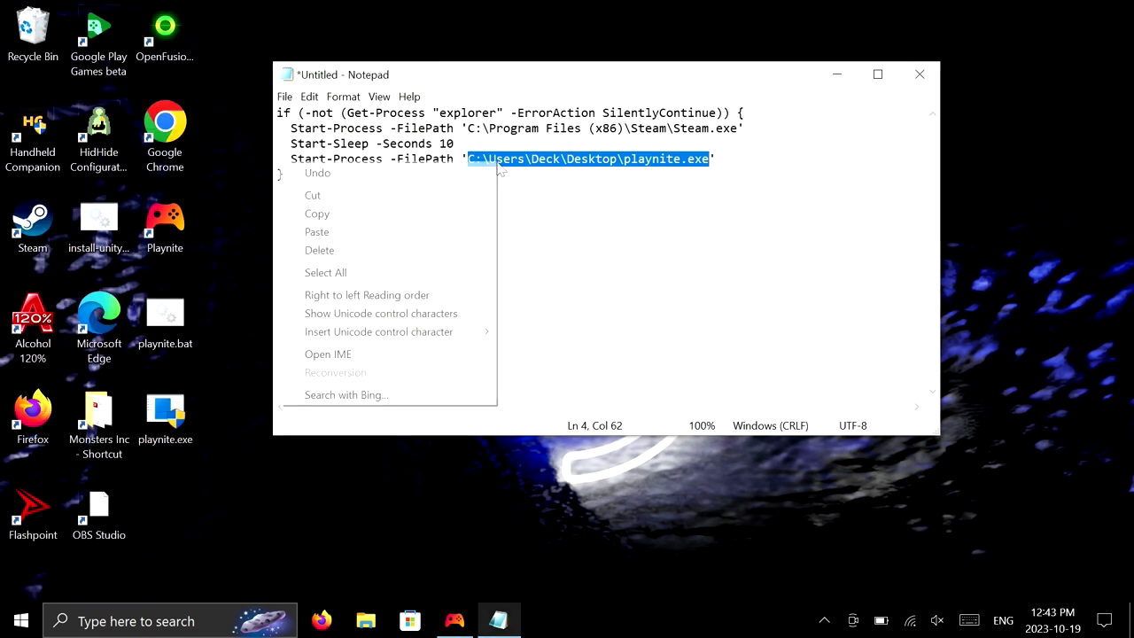
click(435, 230)
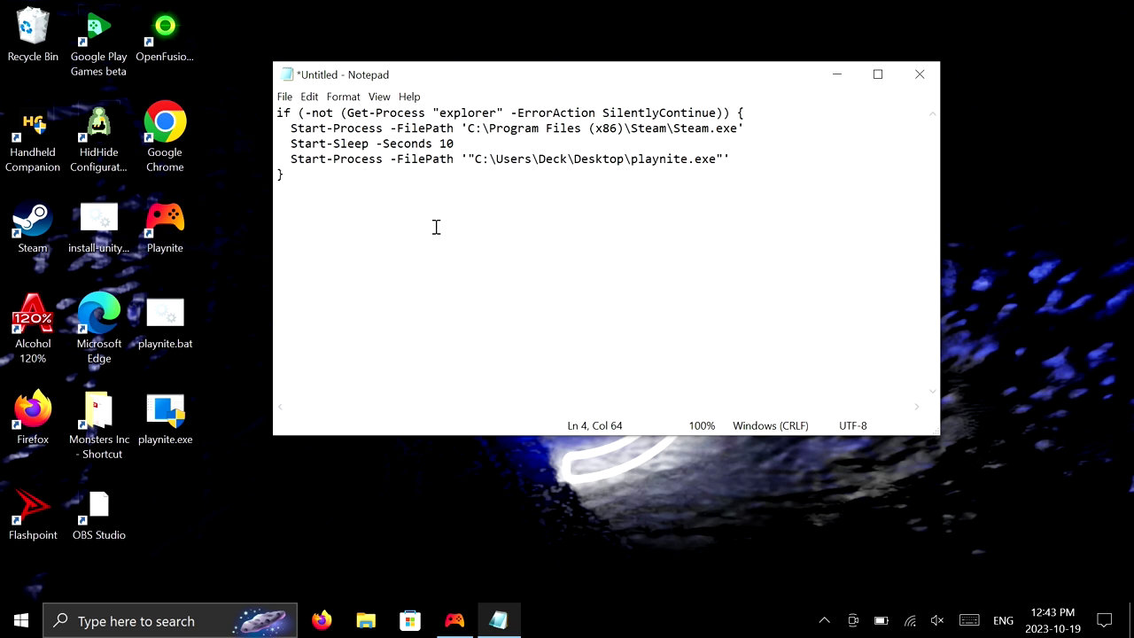
click(476, 160)
key(BackSpace)
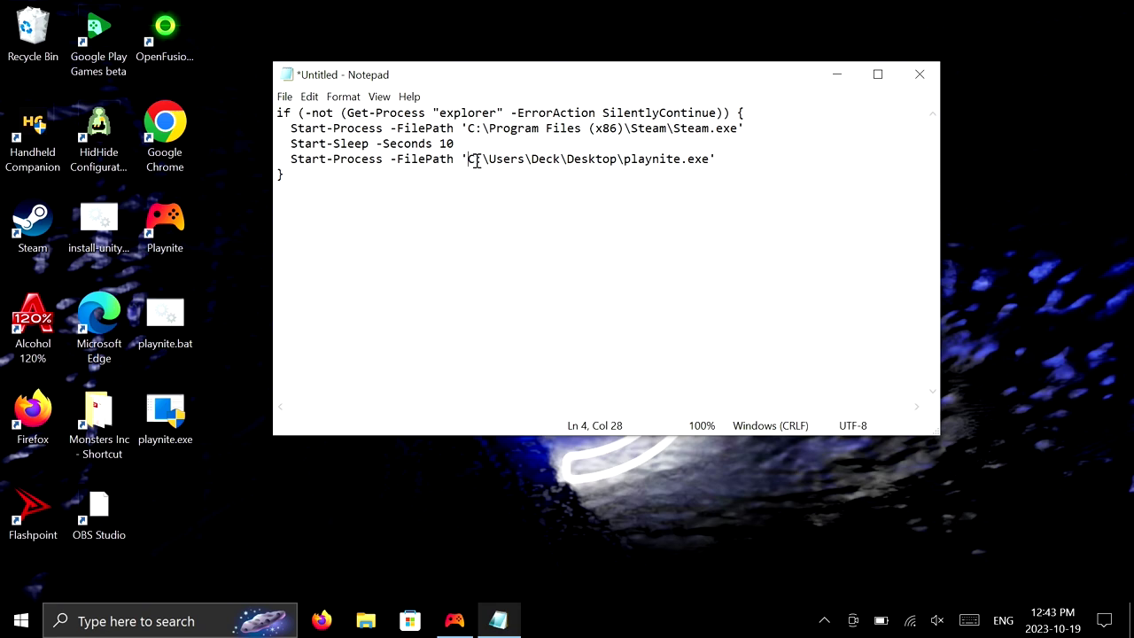
key(ctrl+a)
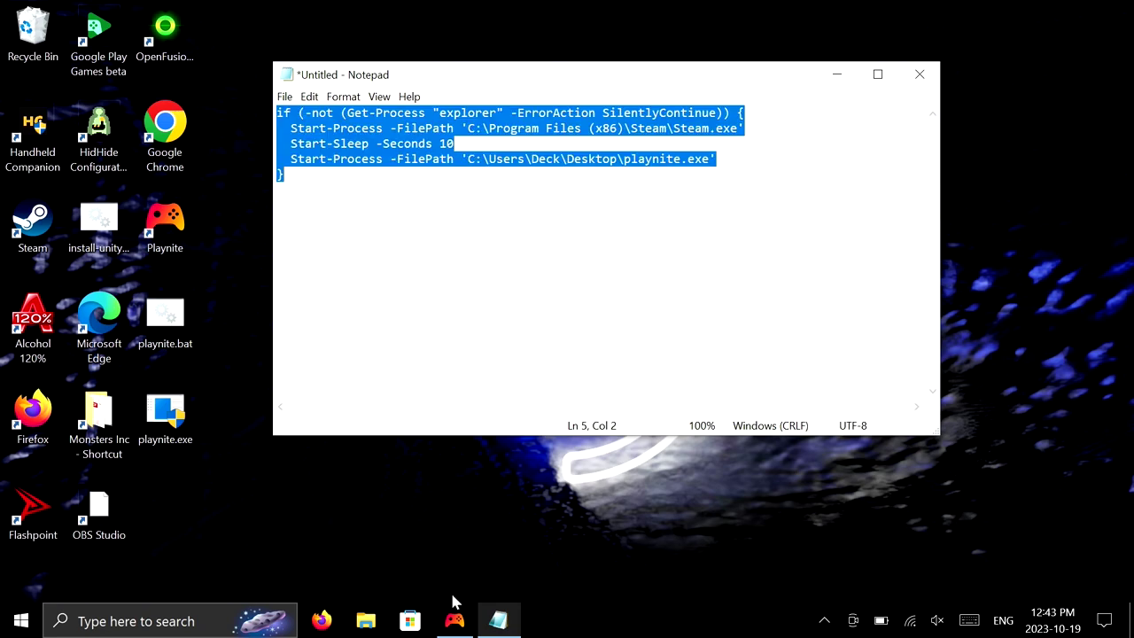
Step: Paste the Steam-then-playnite.exe launcher into Playnite's 'Execute on application start', save, and close Playnite
click(452, 614)
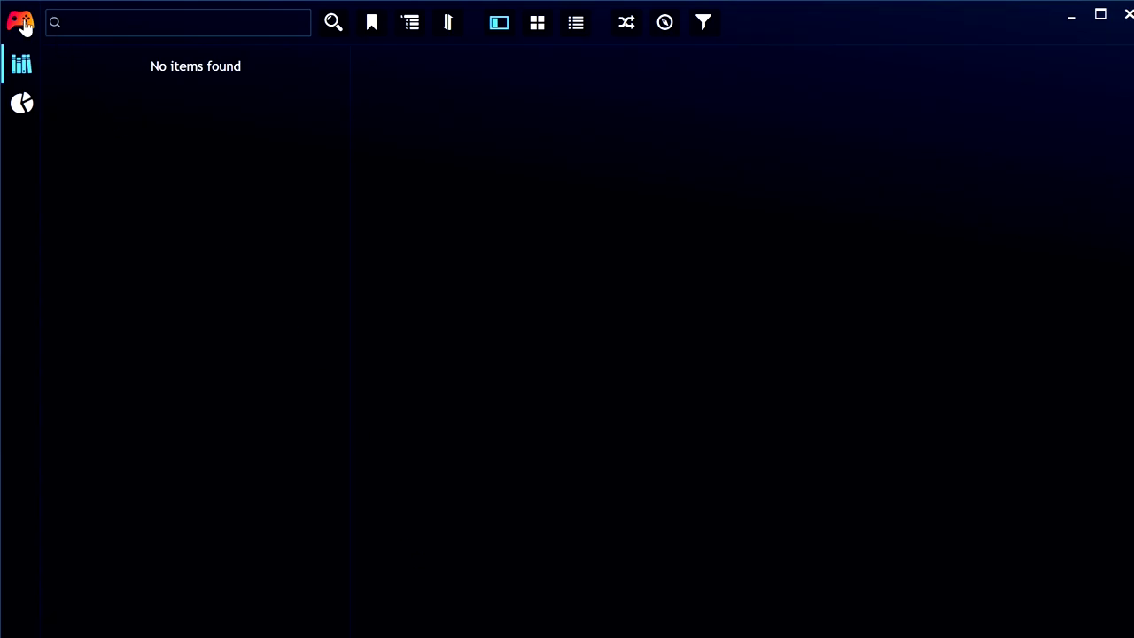
click(20, 21)
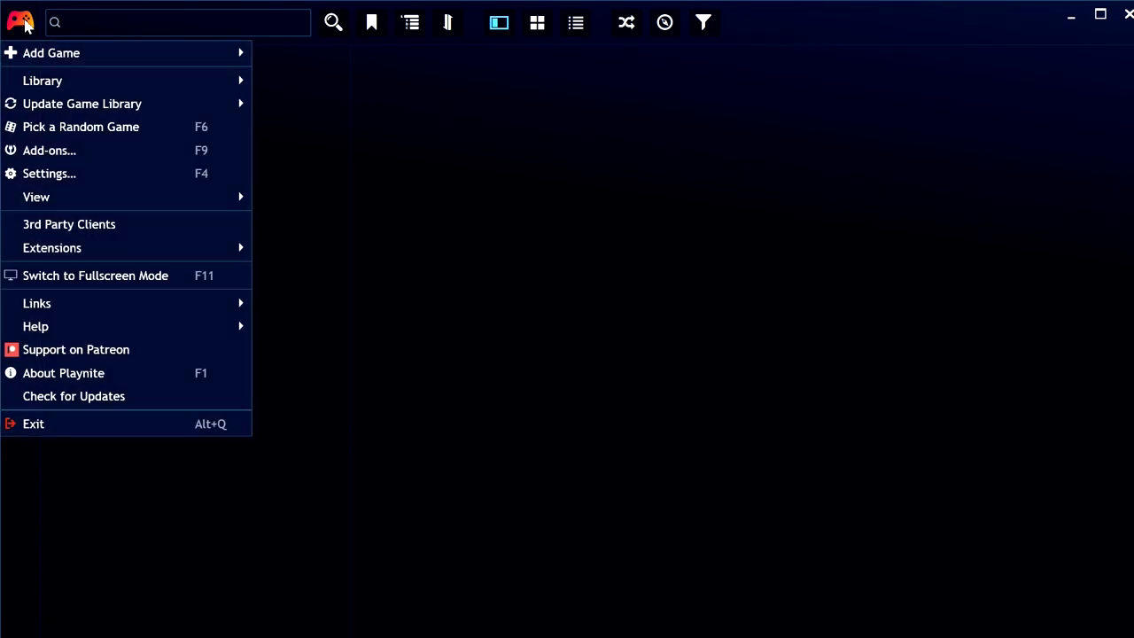
click(69, 173)
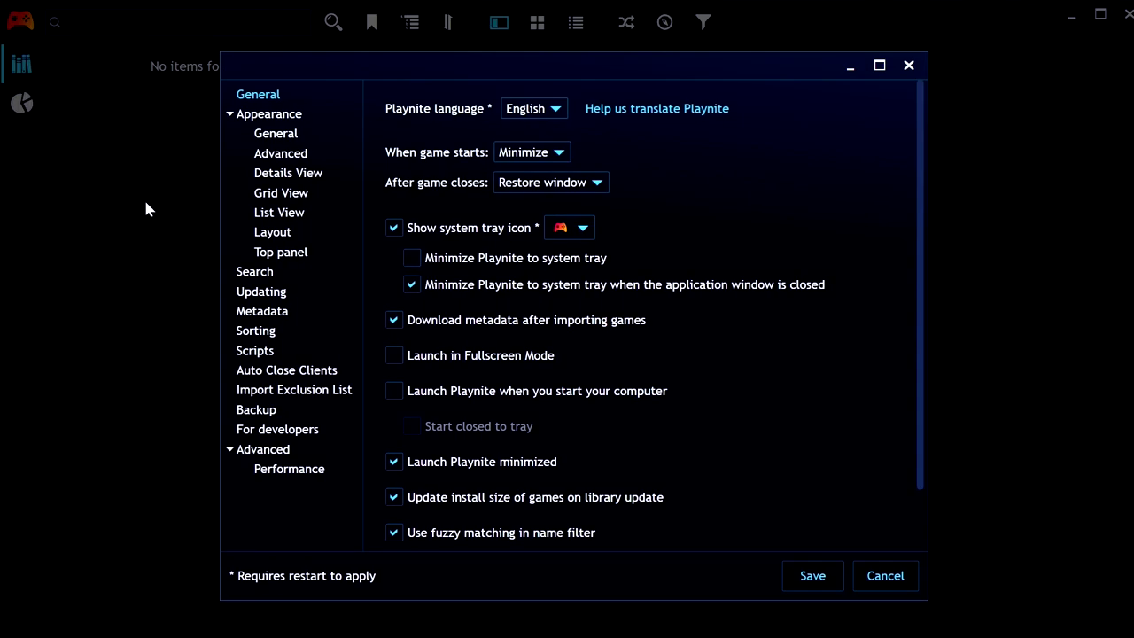
click(255, 352)
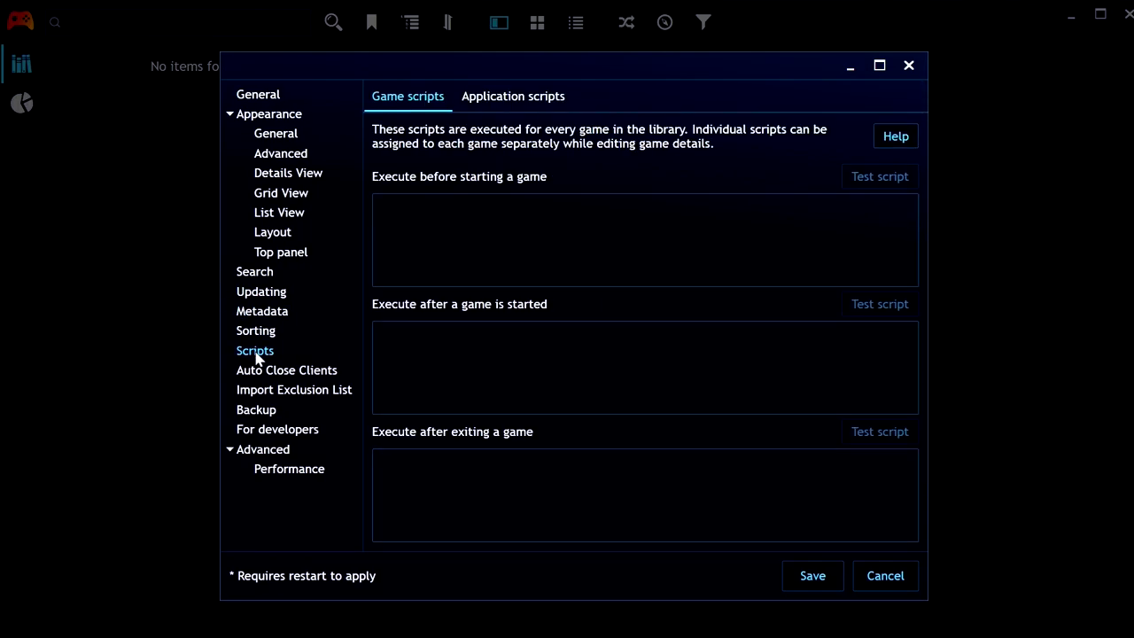
click(483, 97)
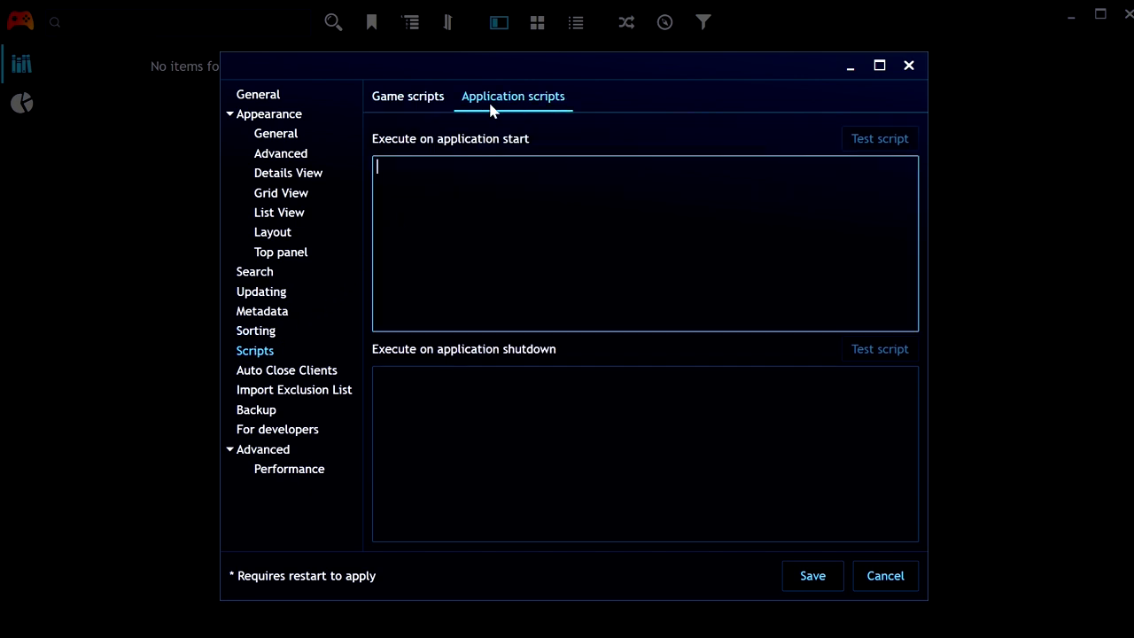
key(ctrl+v)
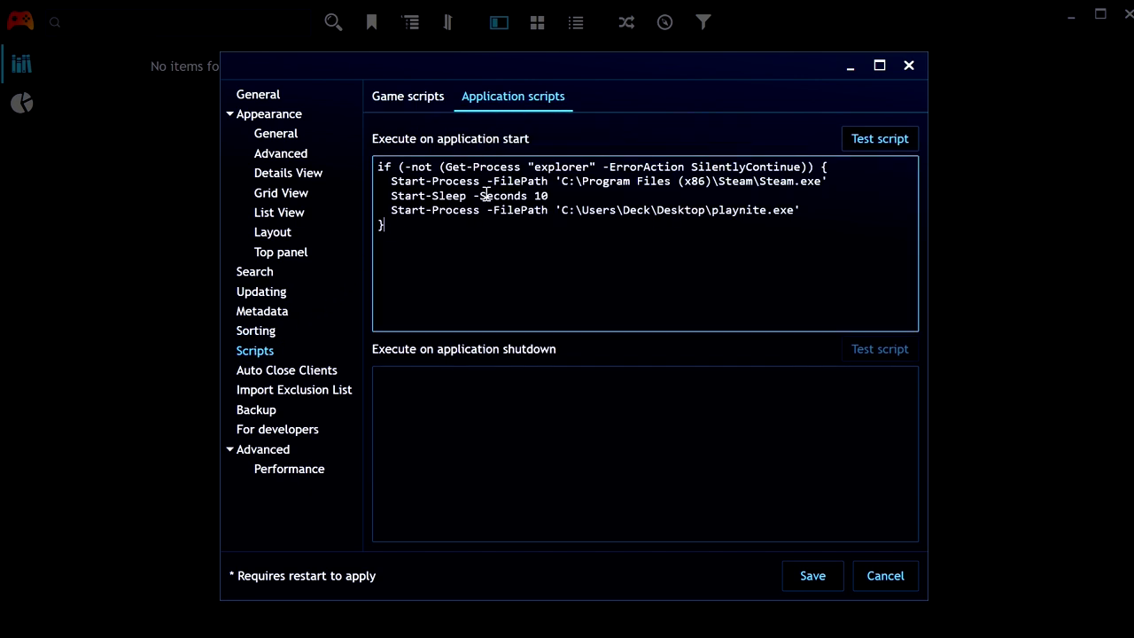
click(809, 583)
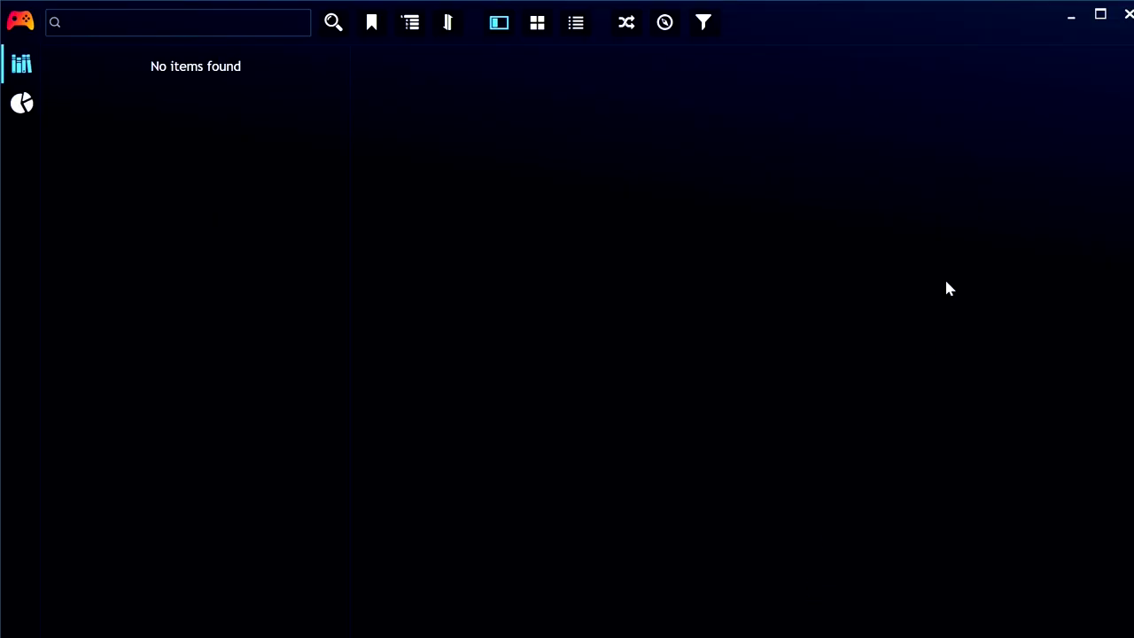
click(1127, 14)
Step: Close Notepad without saving, open and close File Explorer, and deselect the playnite.exe icon
click(913, 74)
click(613, 312)
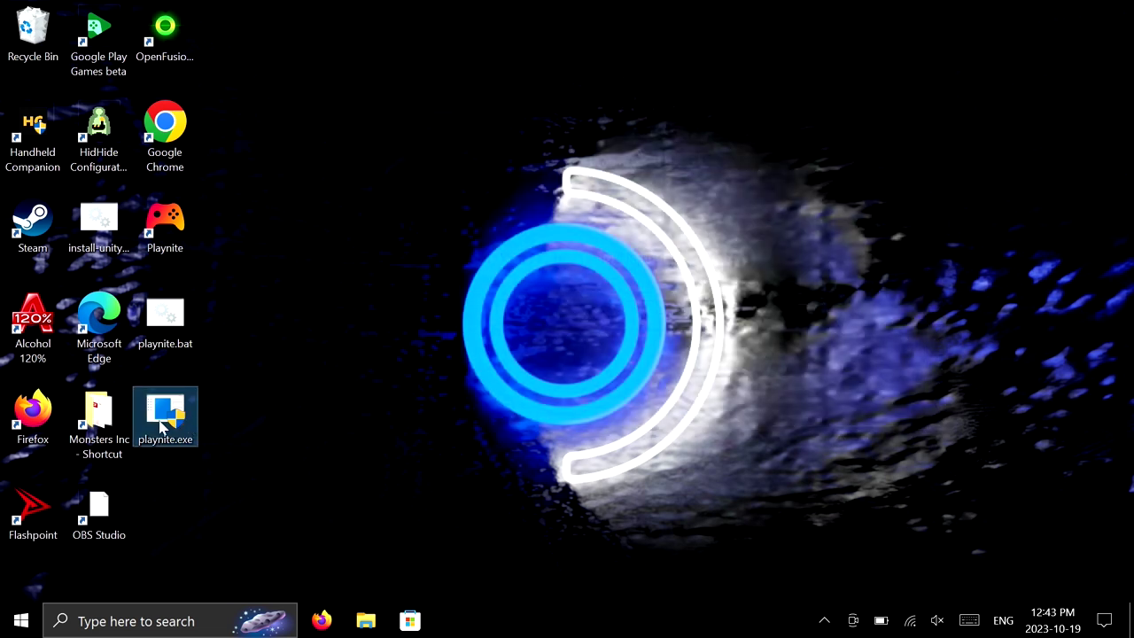
key(super+e)
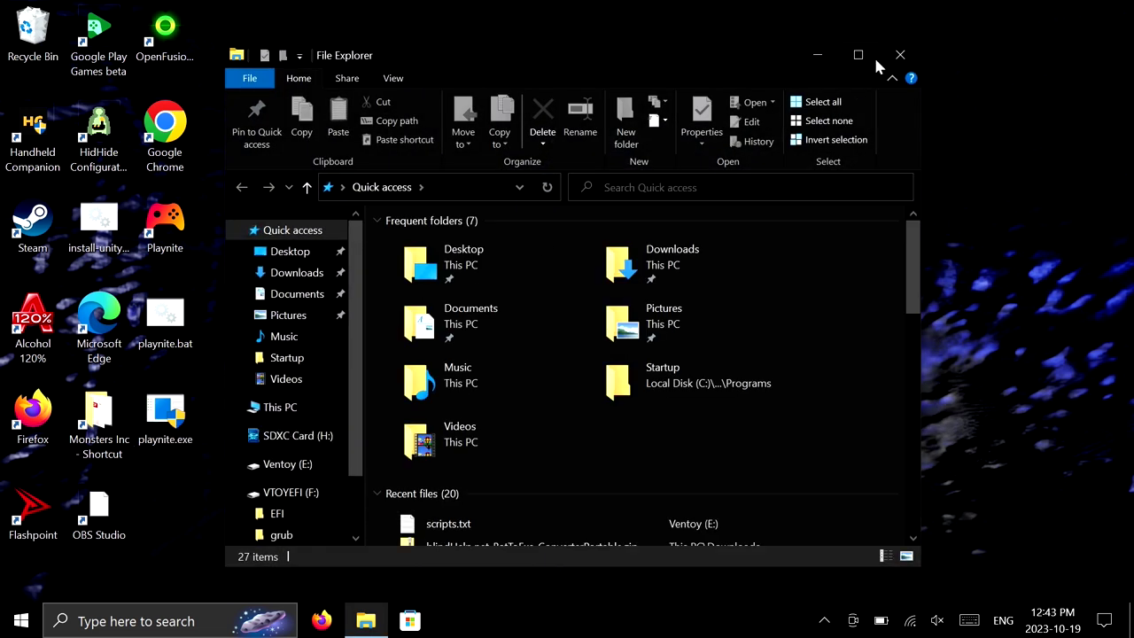
click(893, 59)
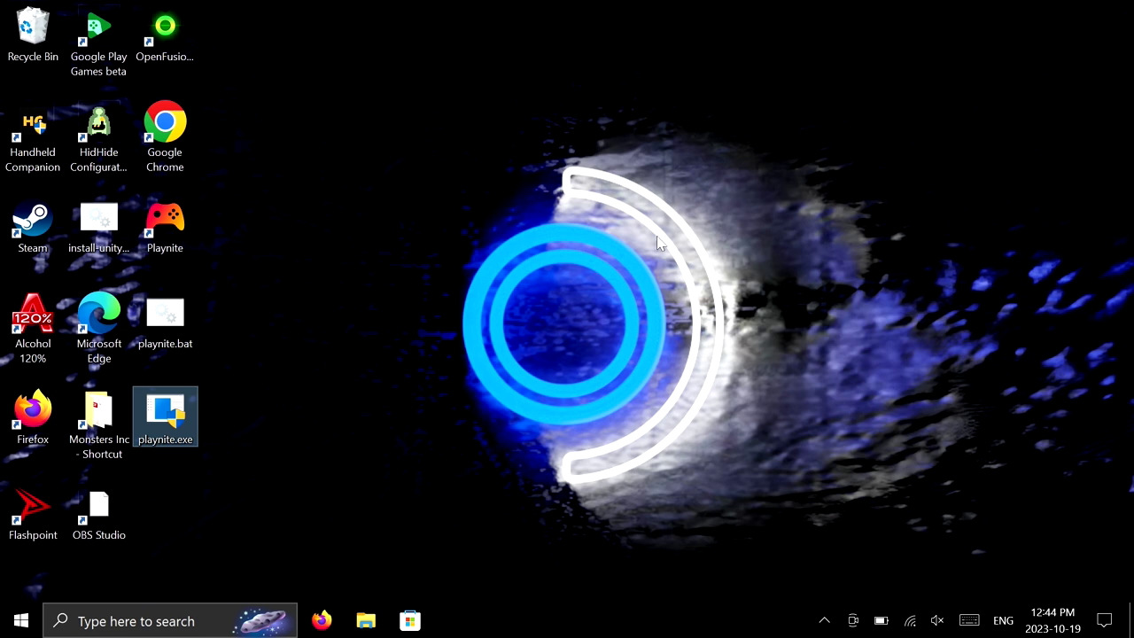
click(710, 518)
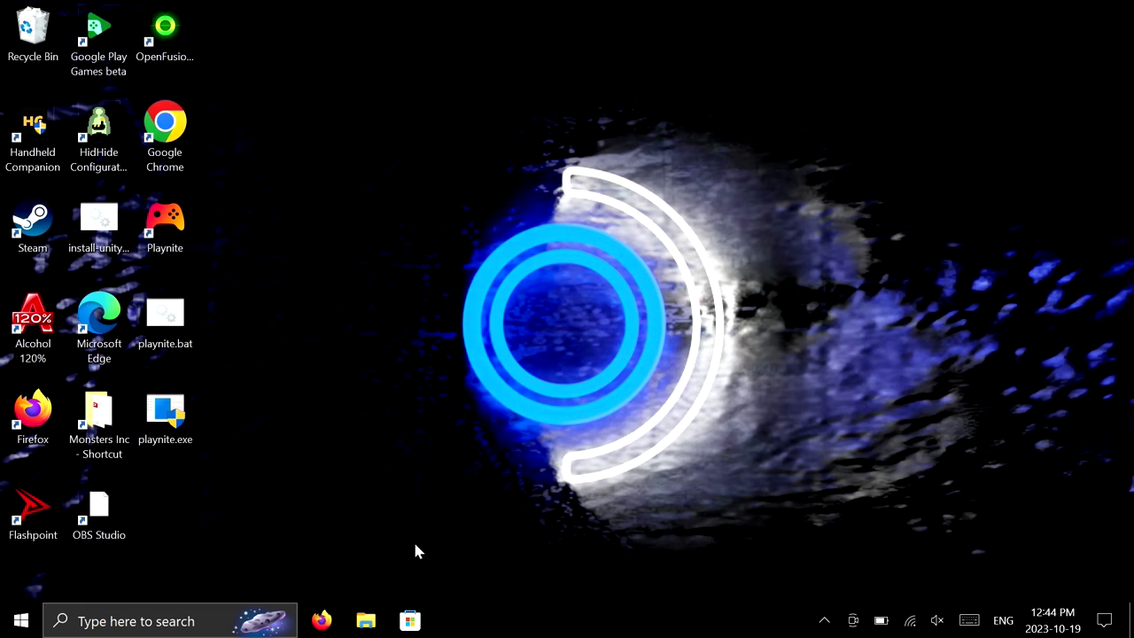
Step: Search 'user' and lower User Account Control to Never notify, approving the permission prompt
click(237, 622)
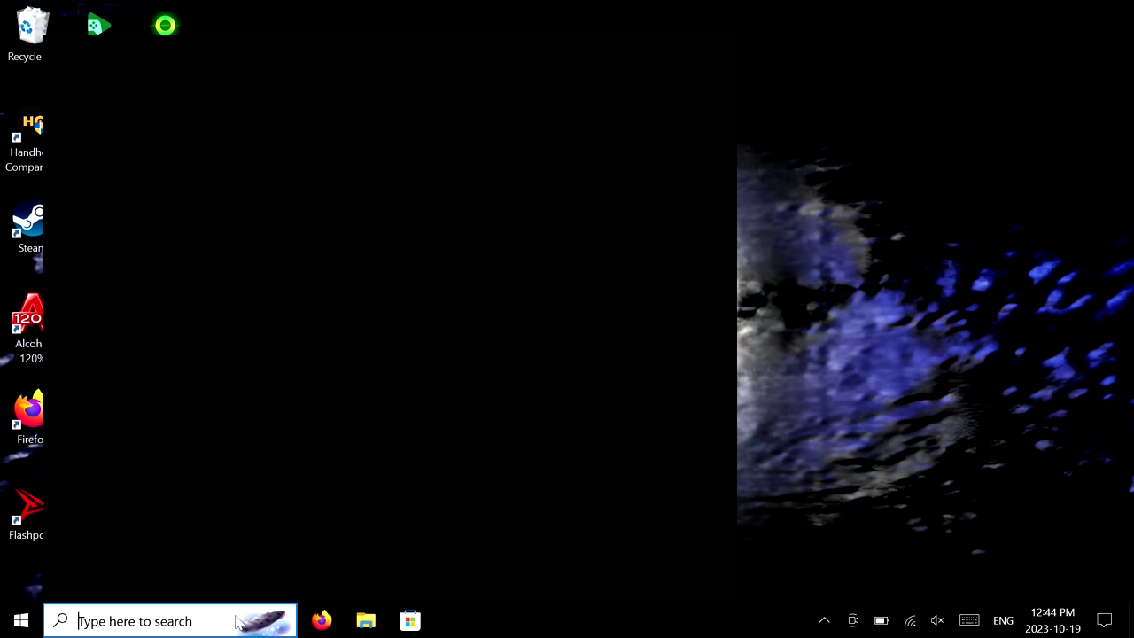
text(user)
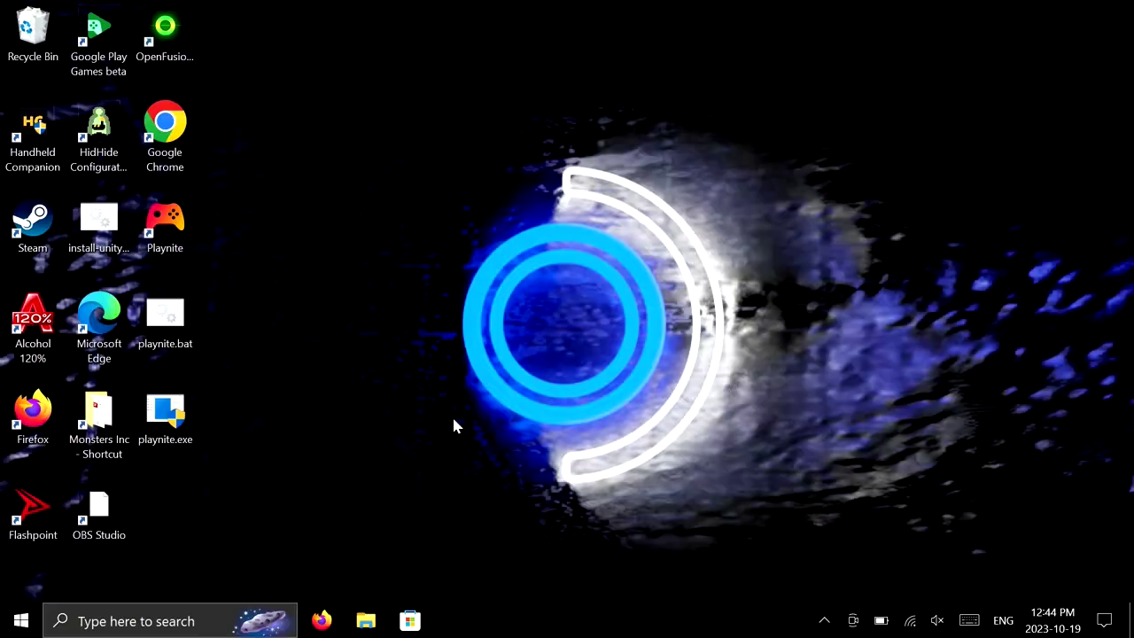
drag(361, 217, 376, 387)
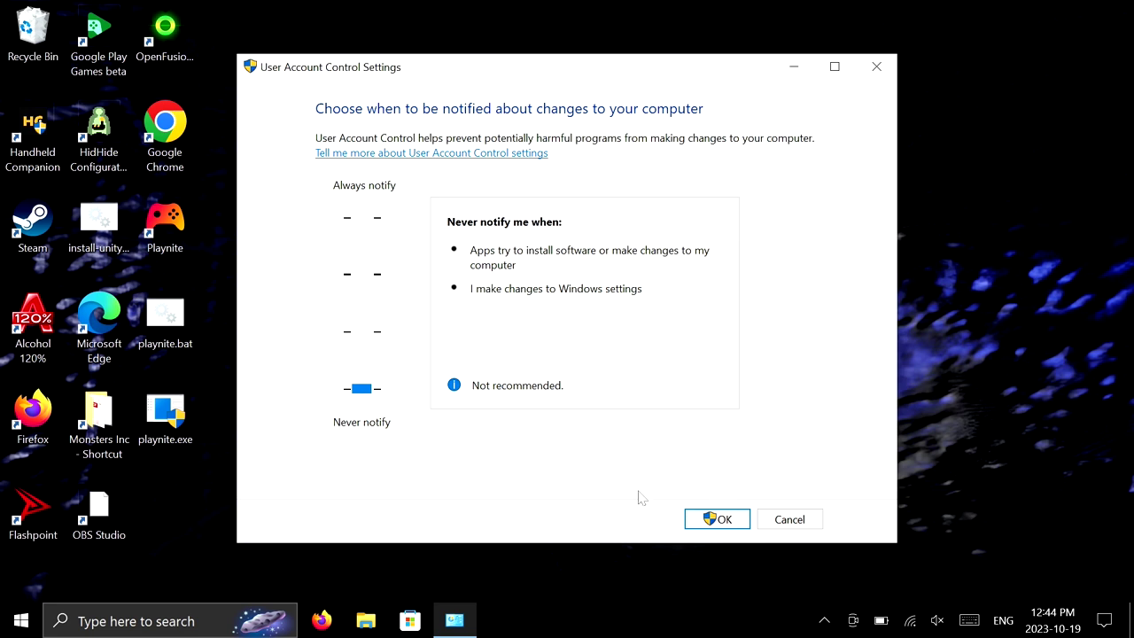
click(711, 520)
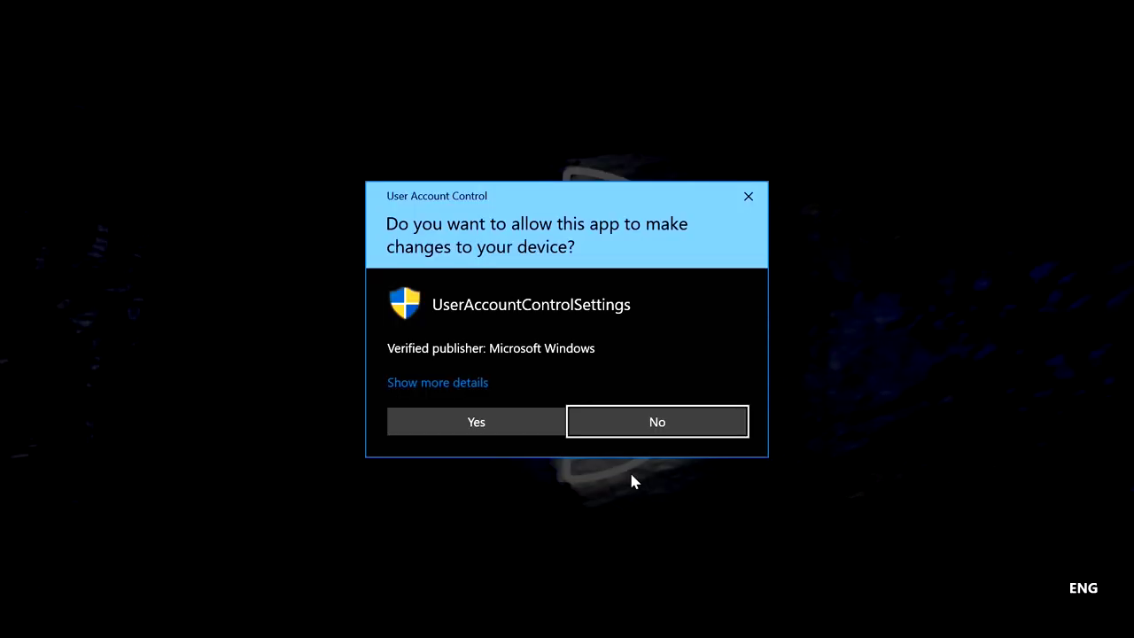
click(534, 428)
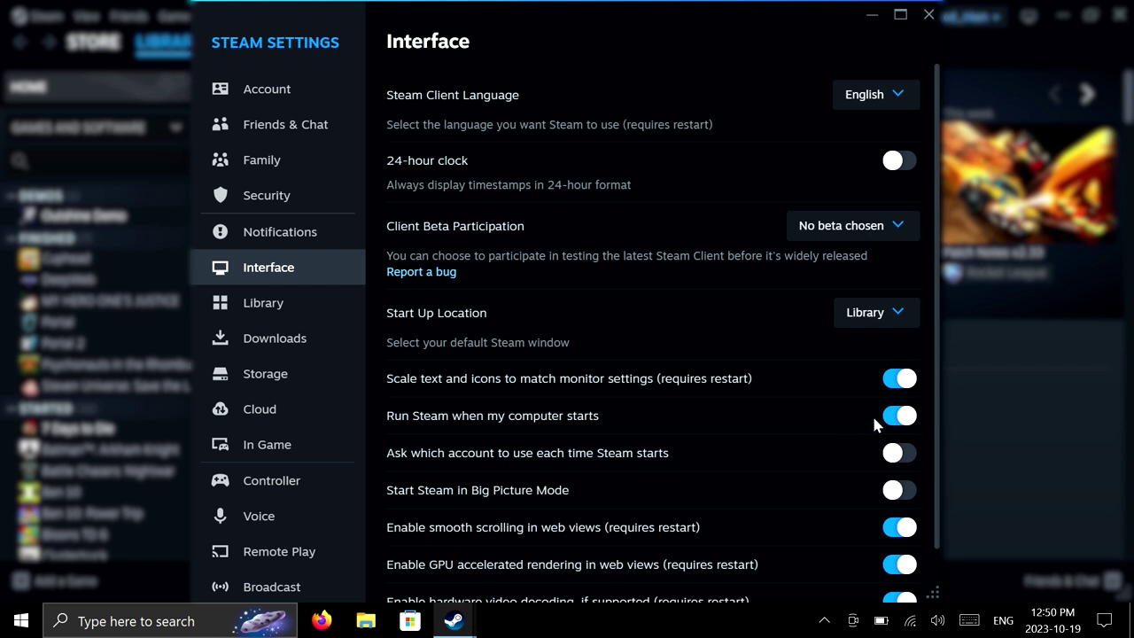
Step: Turn off 'Run Steam when my computer starts' and turn on 'Start Steam in Big Picture Mode'
click(900, 420)
click(900, 492)
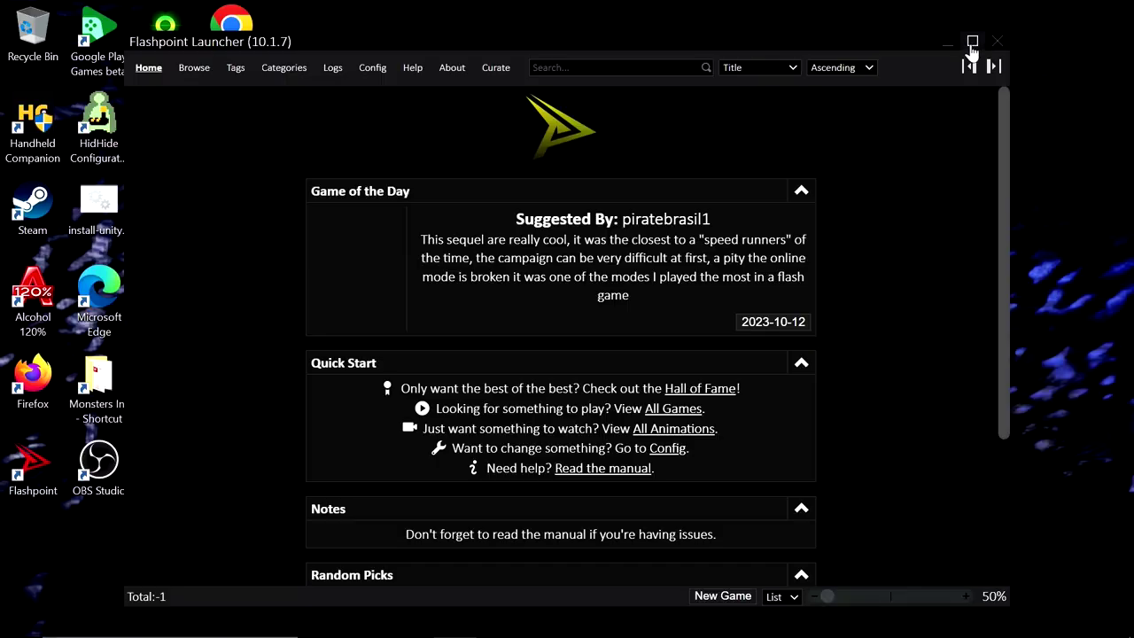
Step: Maximize Flashpoint Launcher and set its taskbar shortcut's Run option to Maximized
click(971, 42)
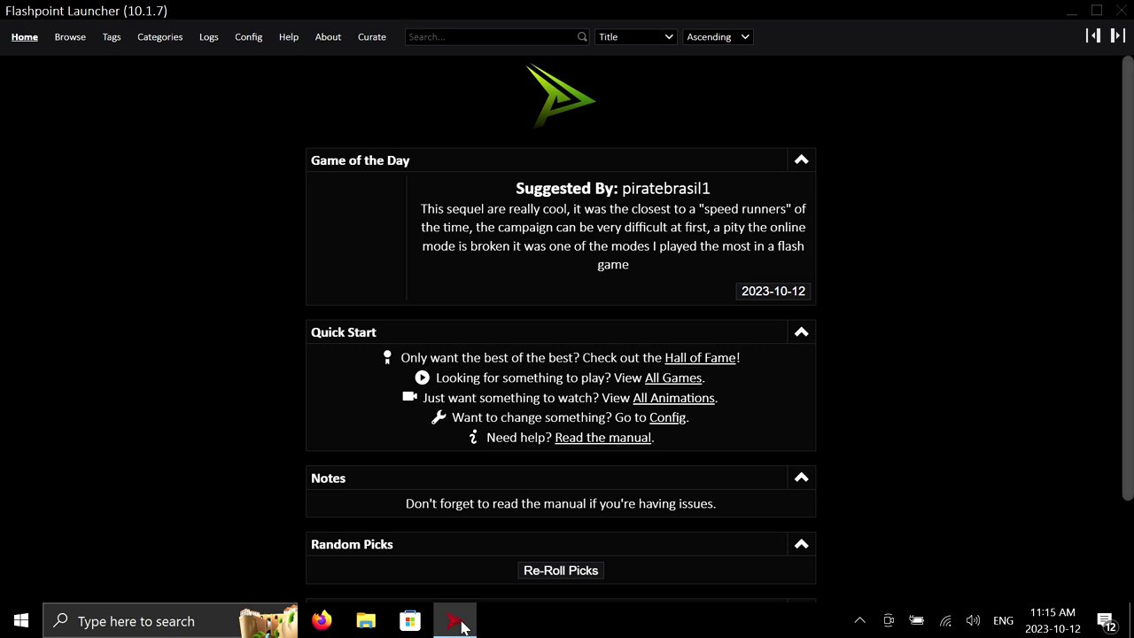
right_click(457, 622)
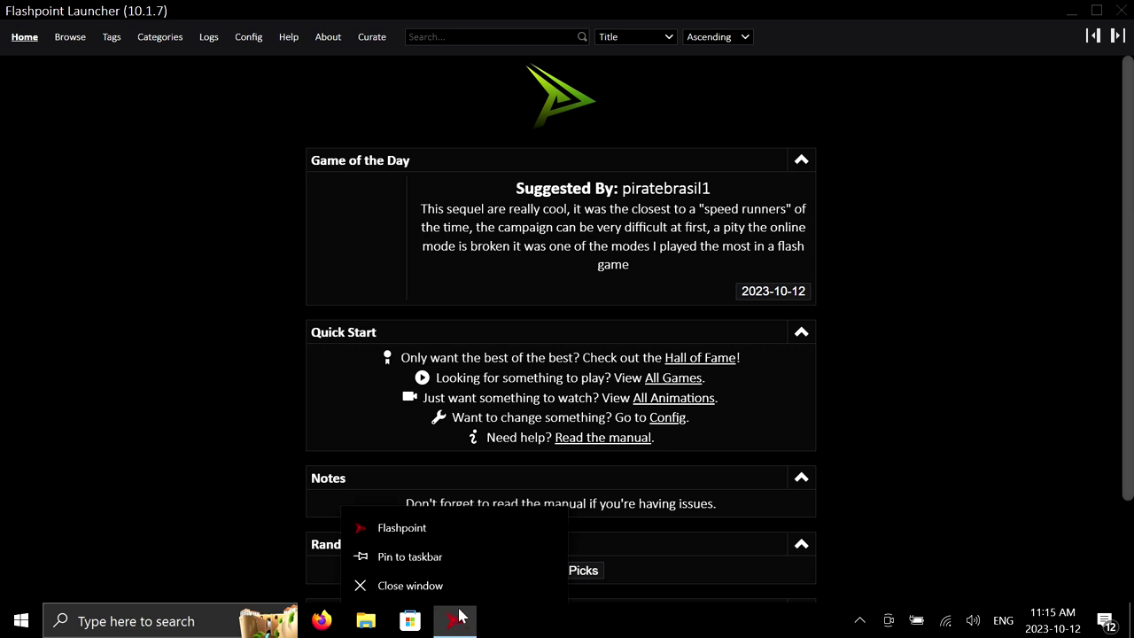
right_click(438, 529)
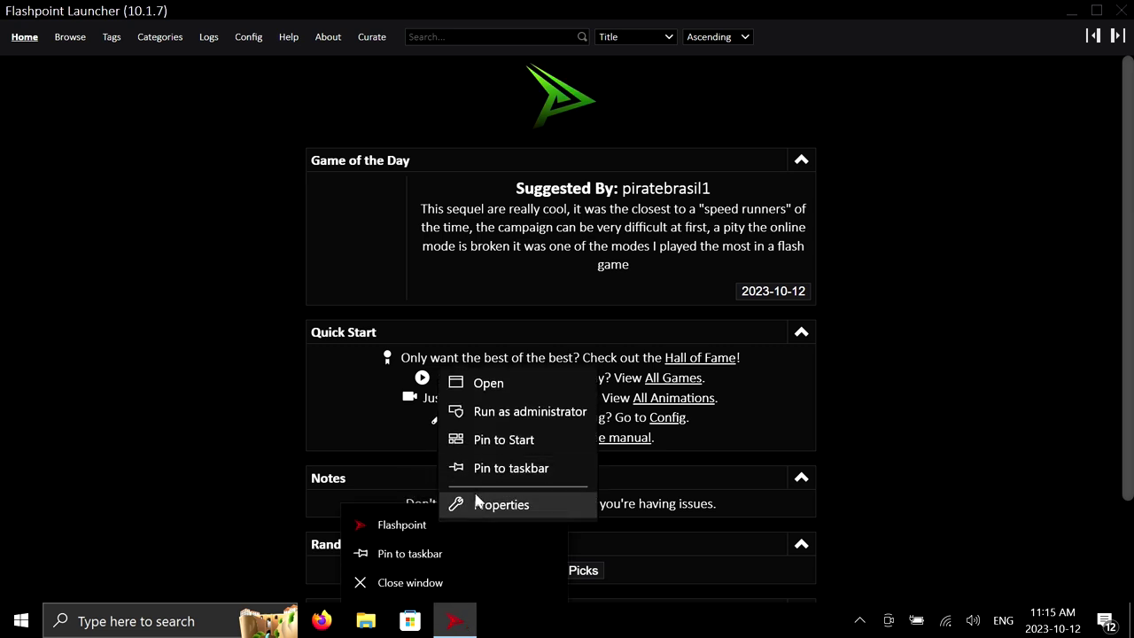
click(501, 504)
click(584, 415)
click(576, 453)
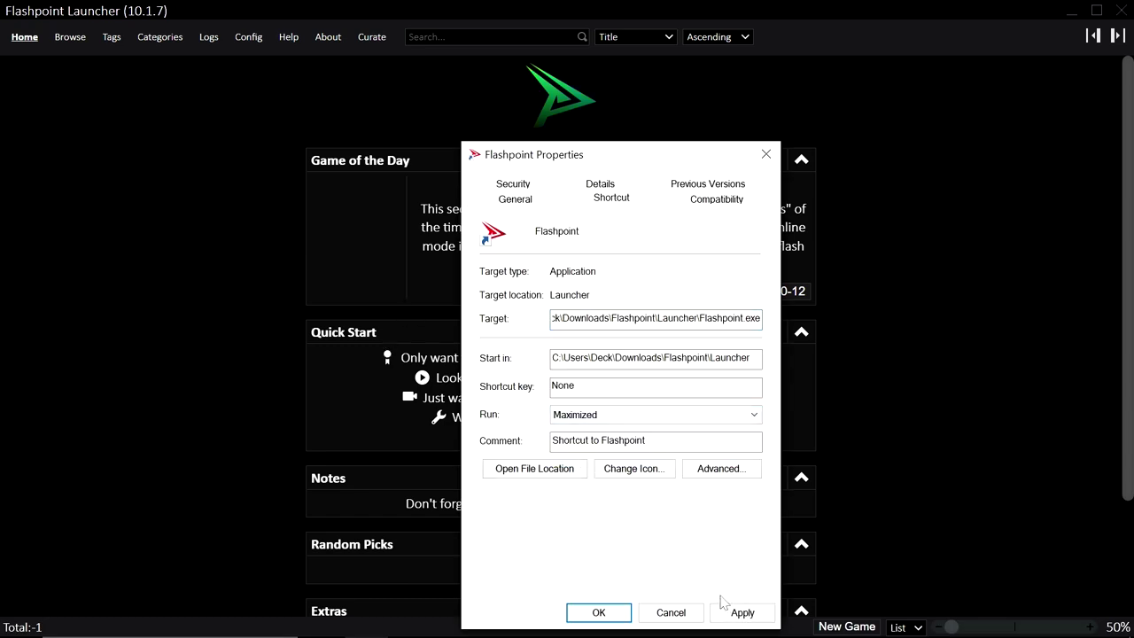
click(723, 608)
click(608, 611)
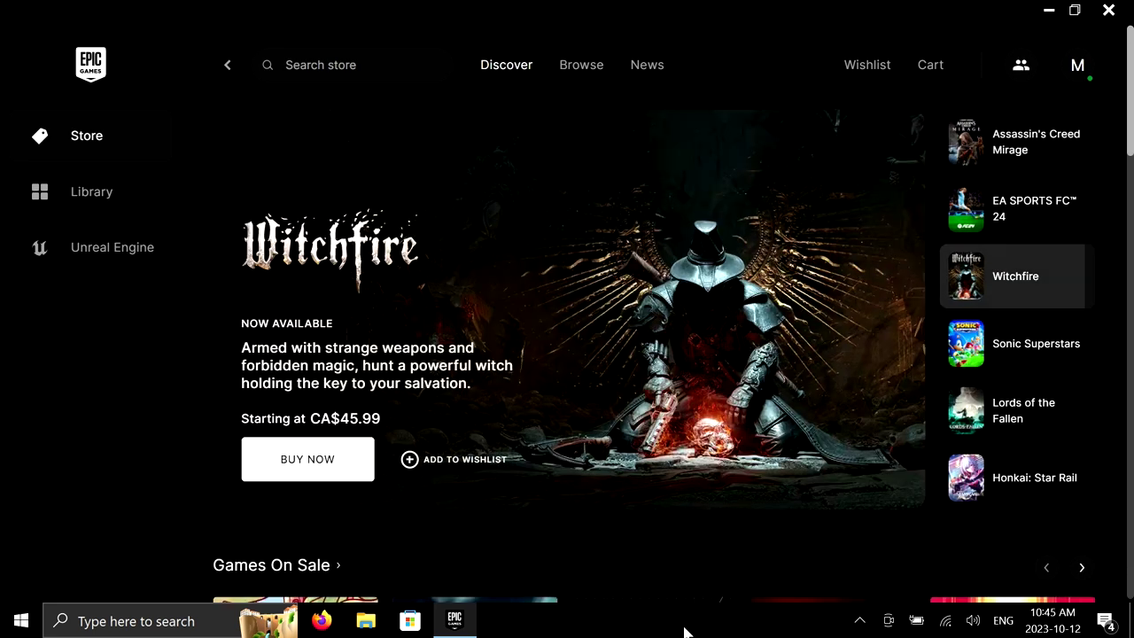
Step: Turn on 'Automatically hide the taskbar in desktop mode' in taskbar settings, then close Settings
right_click(682, 630)
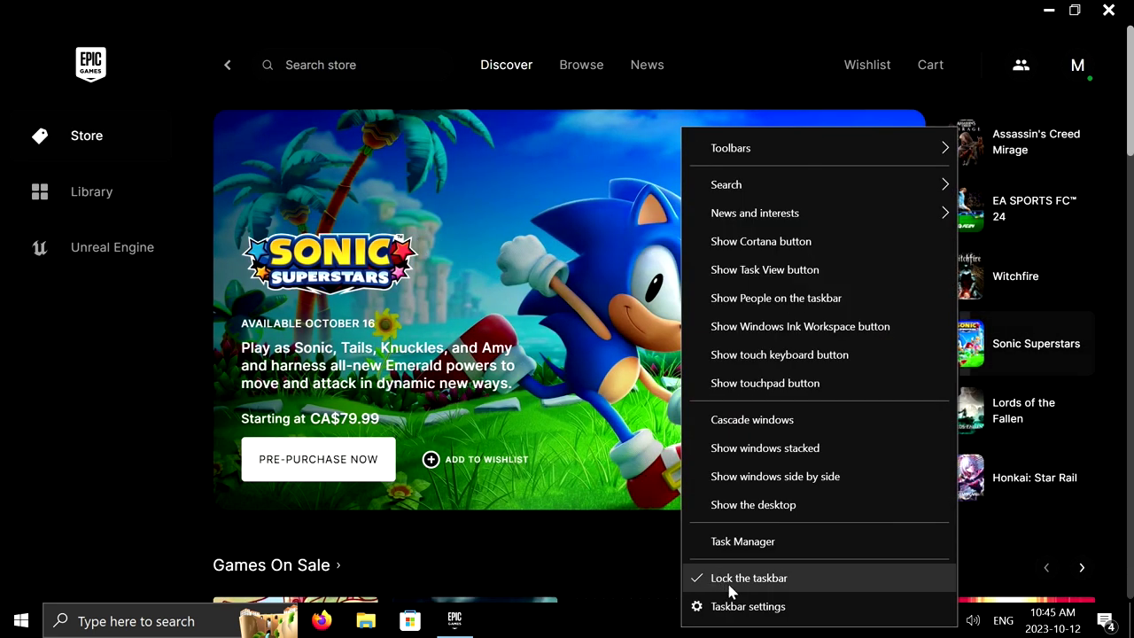
click(735, 608)
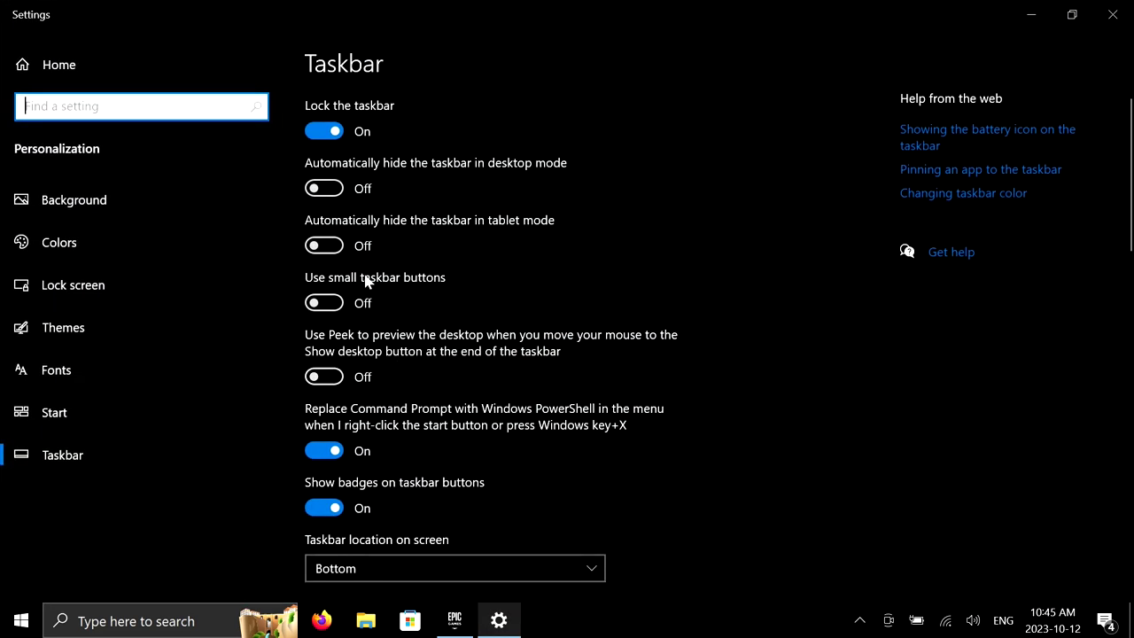
click(324, 191)
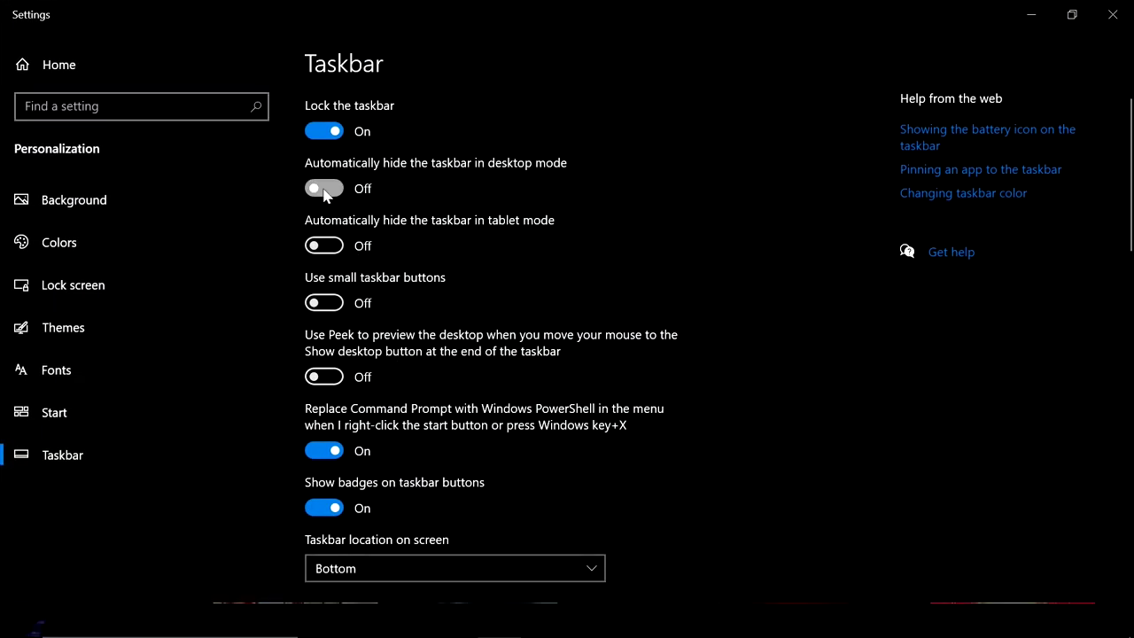
click(1112, 14)
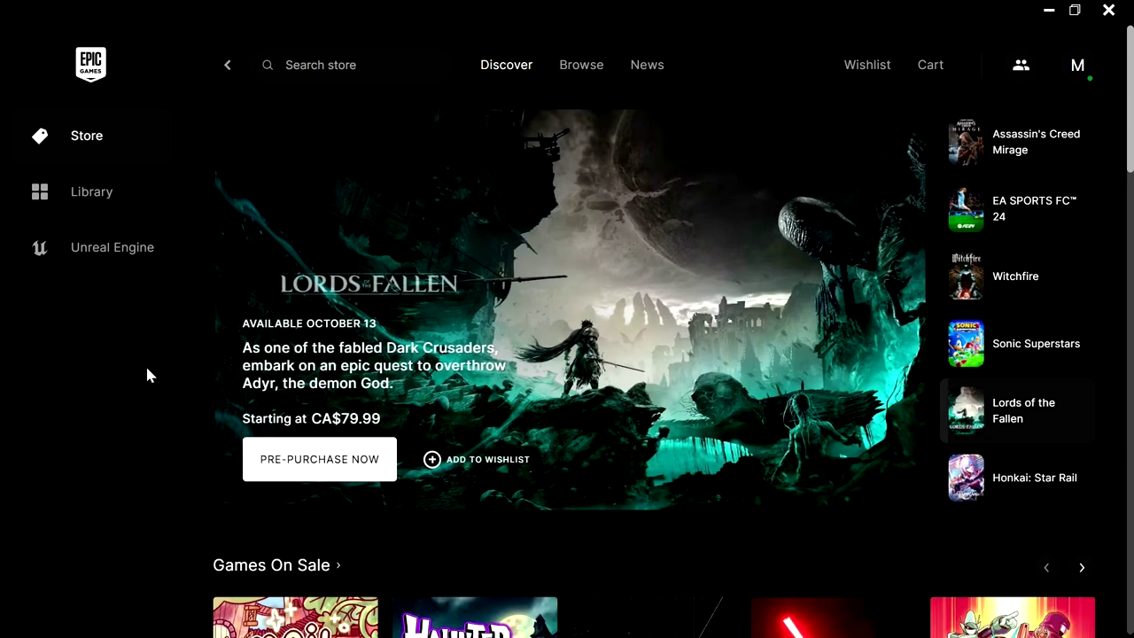
Step: Show the desktop with Win+D, then restart Windows from the Start menu's power options
key(super+d)
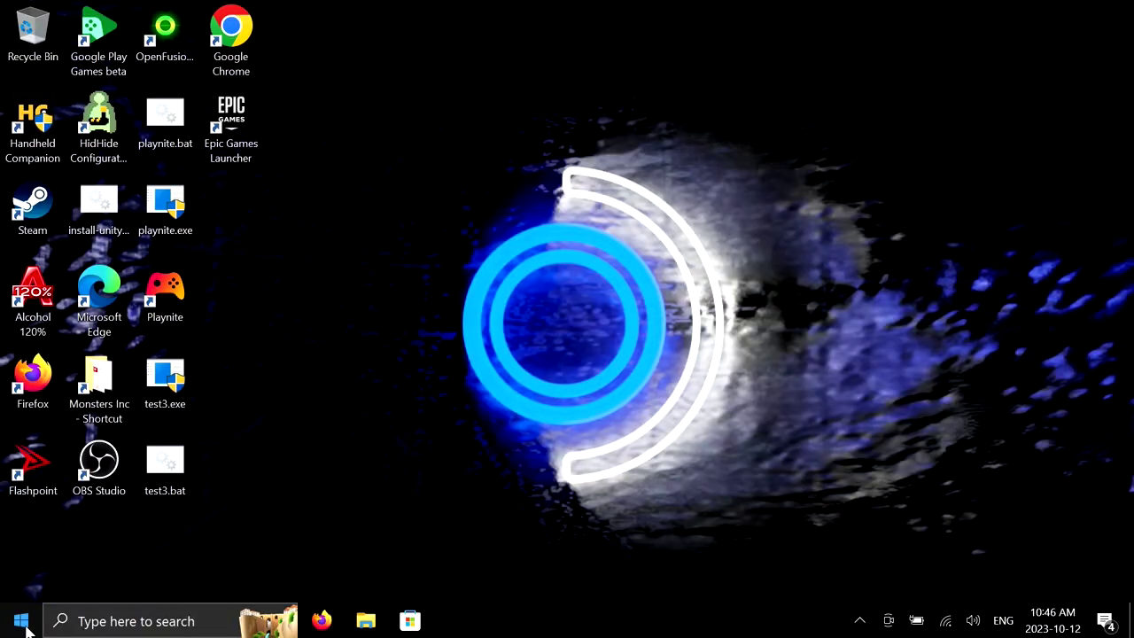
click(22, 620)
click(22, 581)
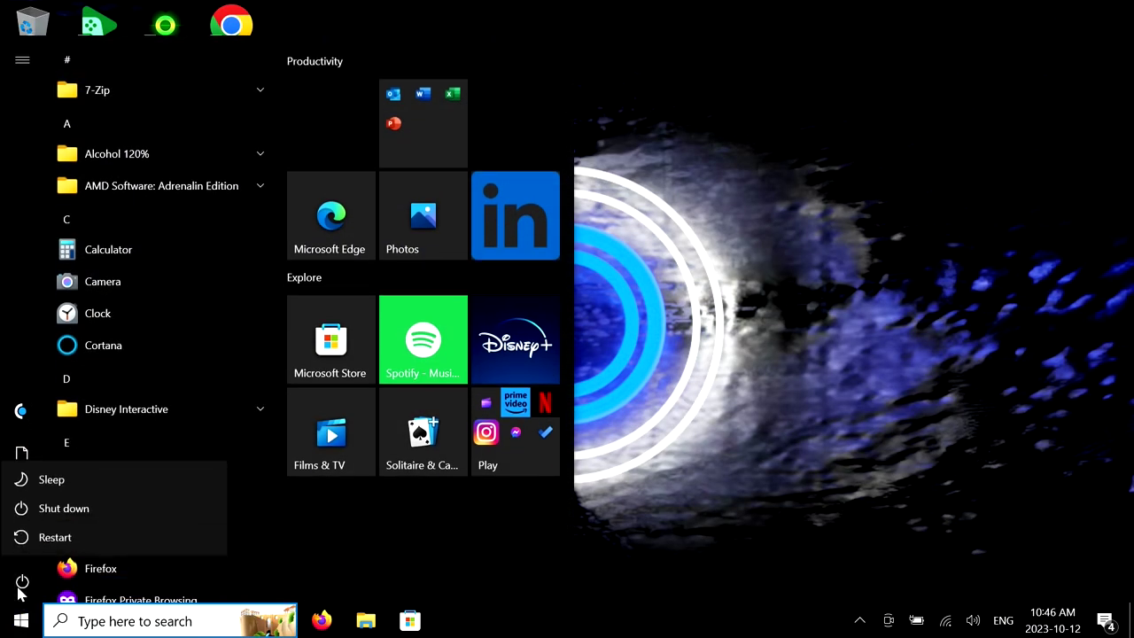
click(55, 538)
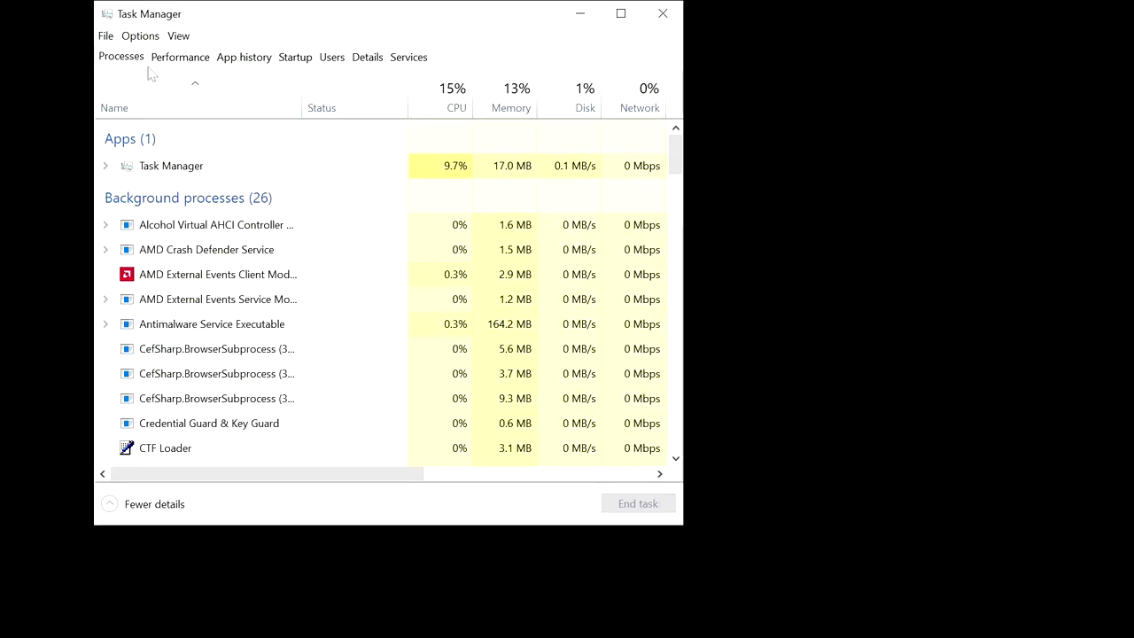
Step: Relaunch explorer.exe through Task Manager's Run new task command
click(107, 36)
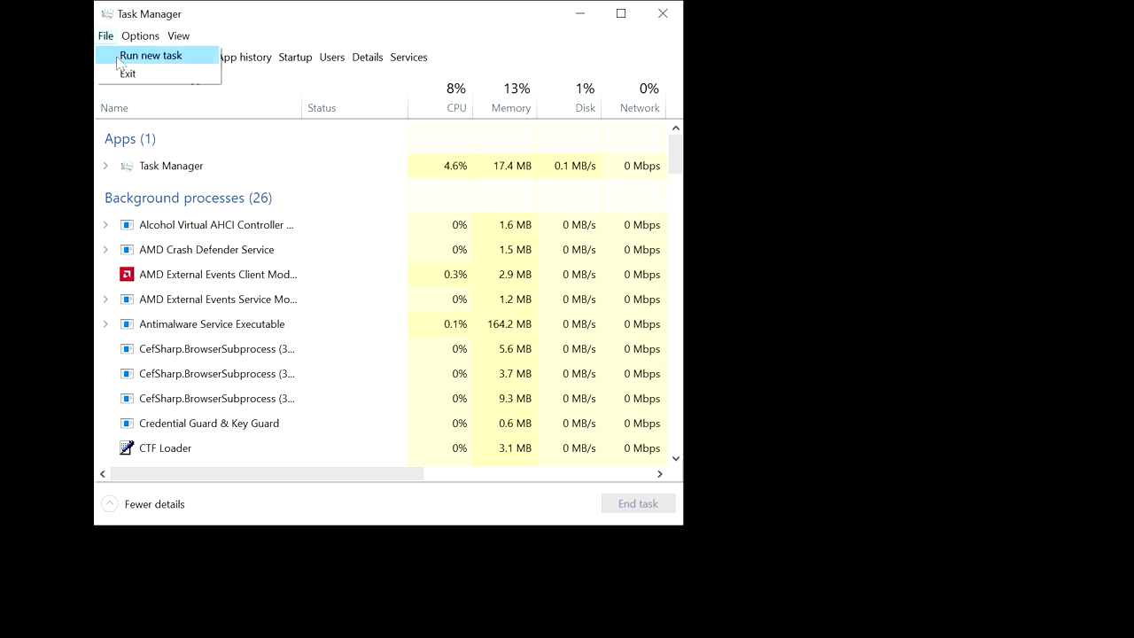
click(124, 55)
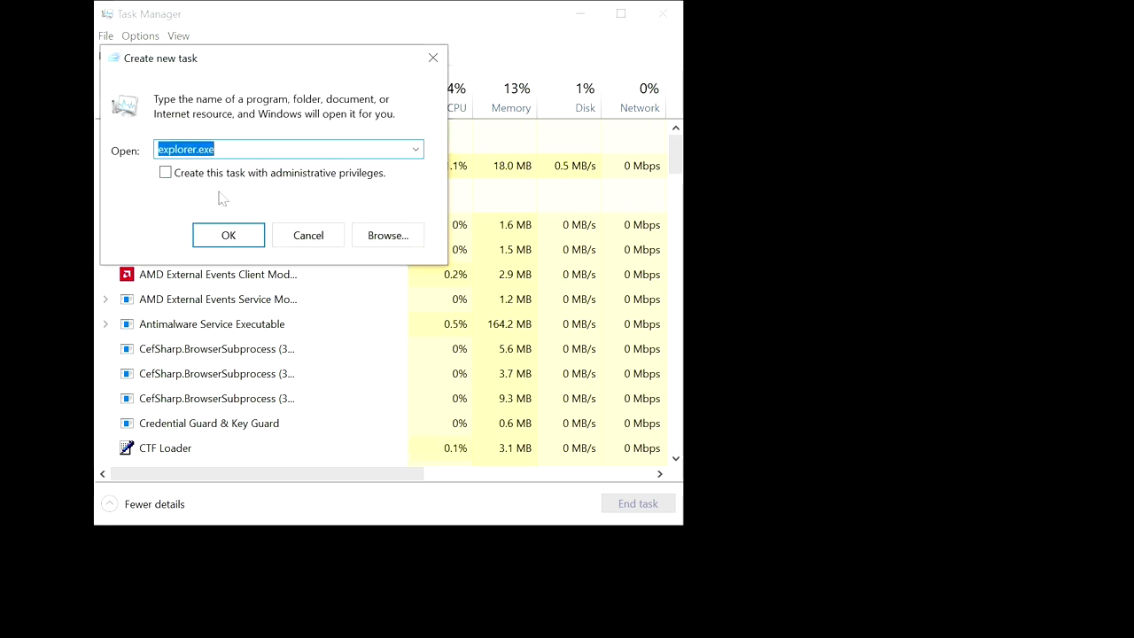
click(220, 237)
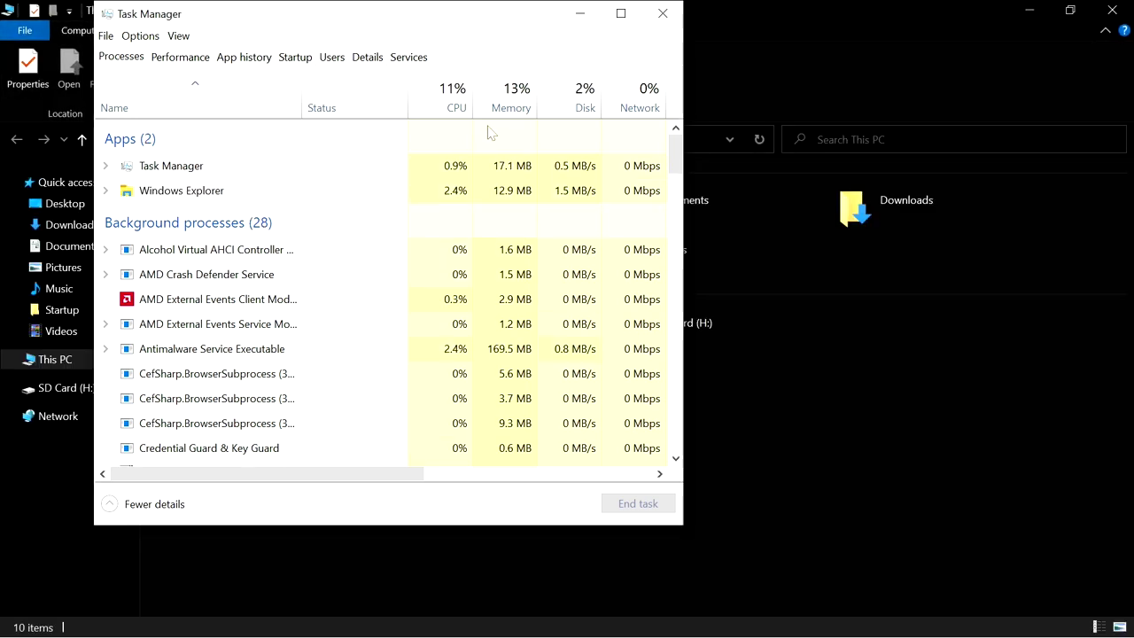
Step: Close Task Manager and launch the Playnite shortcut from the Desktop folder
click(663, 14)
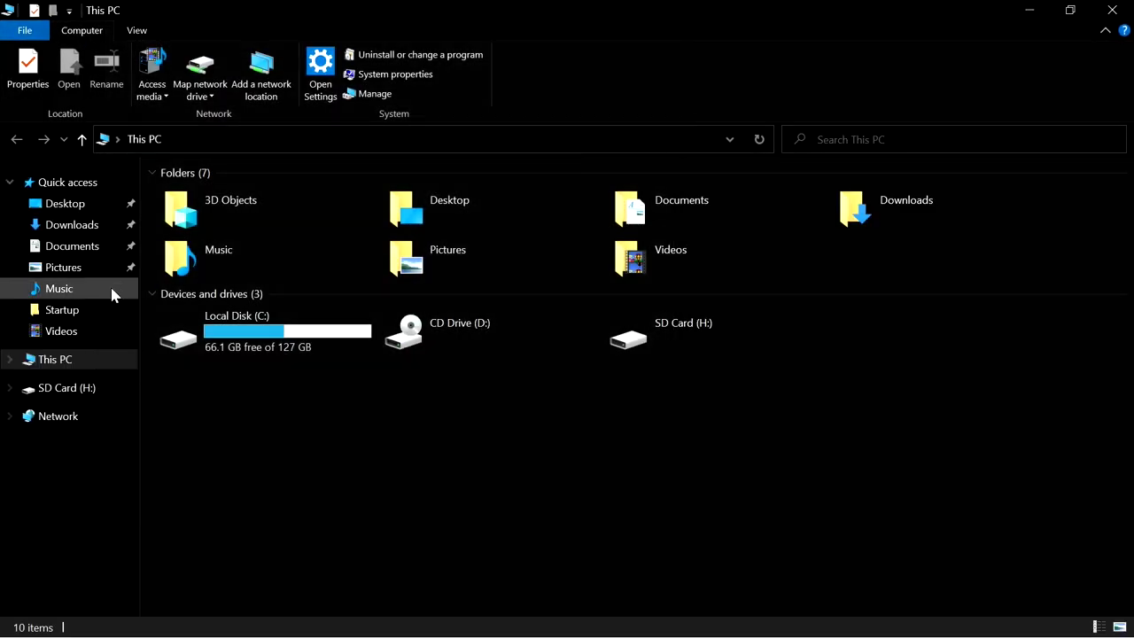
click(76, 211)
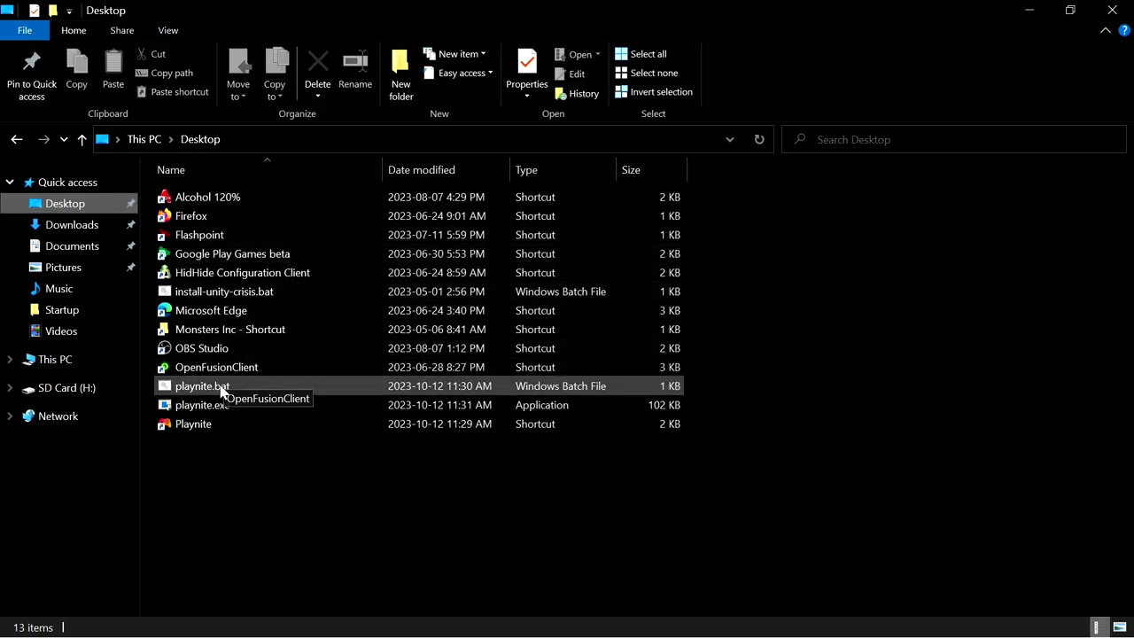
click(203, 424)
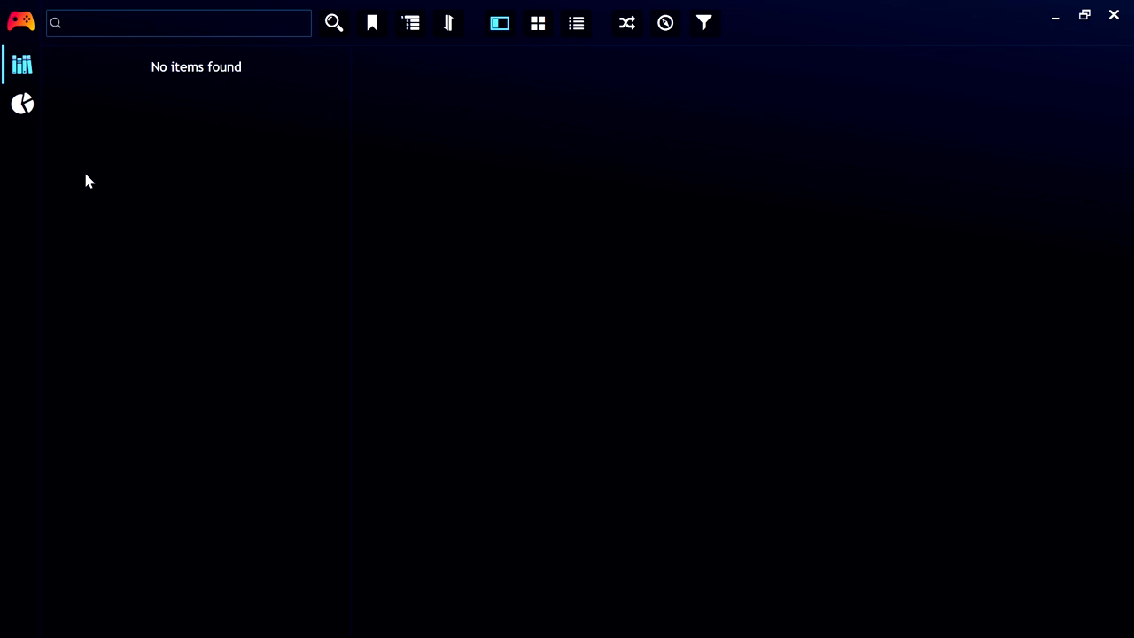
Step: Shut down Windows from the power icon on the Ctrl+Alt+Del security screen
key(ctrl+alt+Delete)
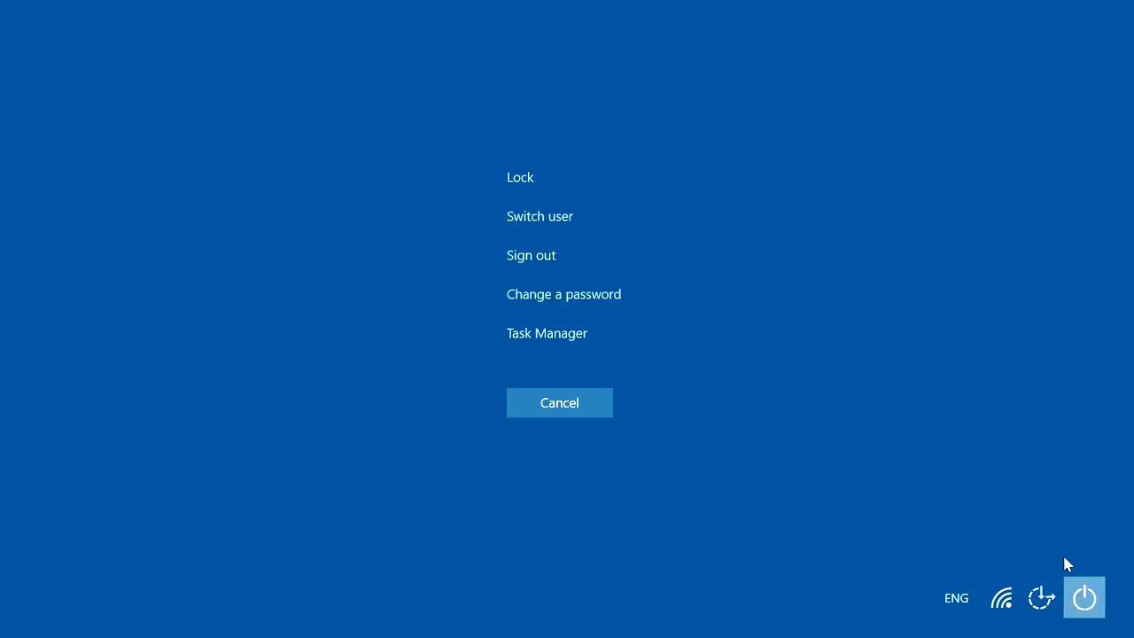
click(1084, 598)
click(1057, 525)
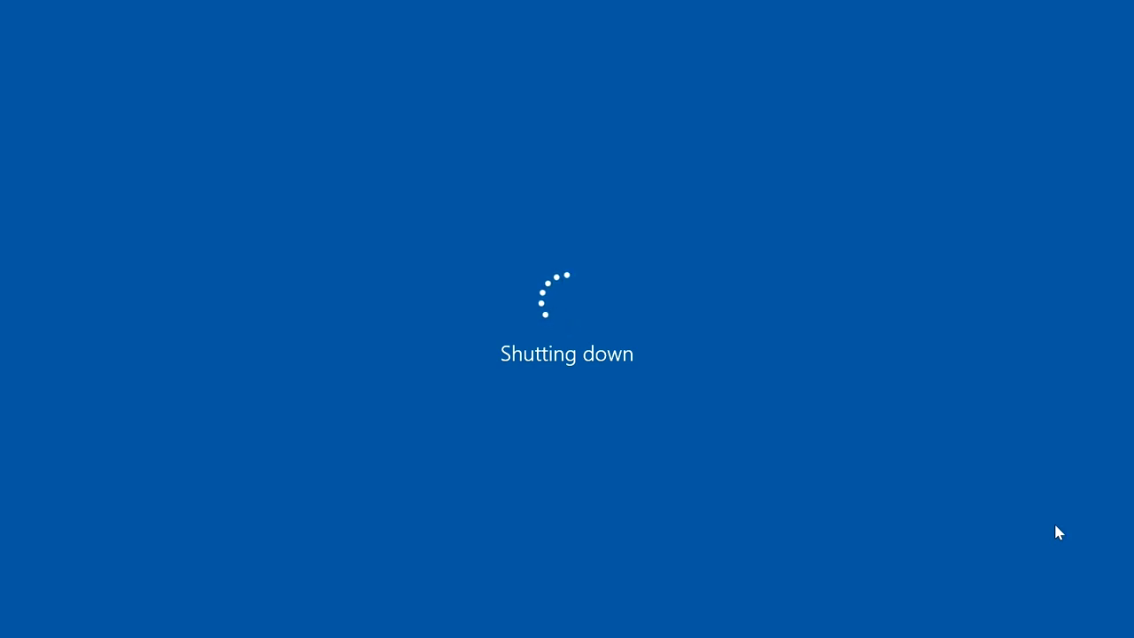